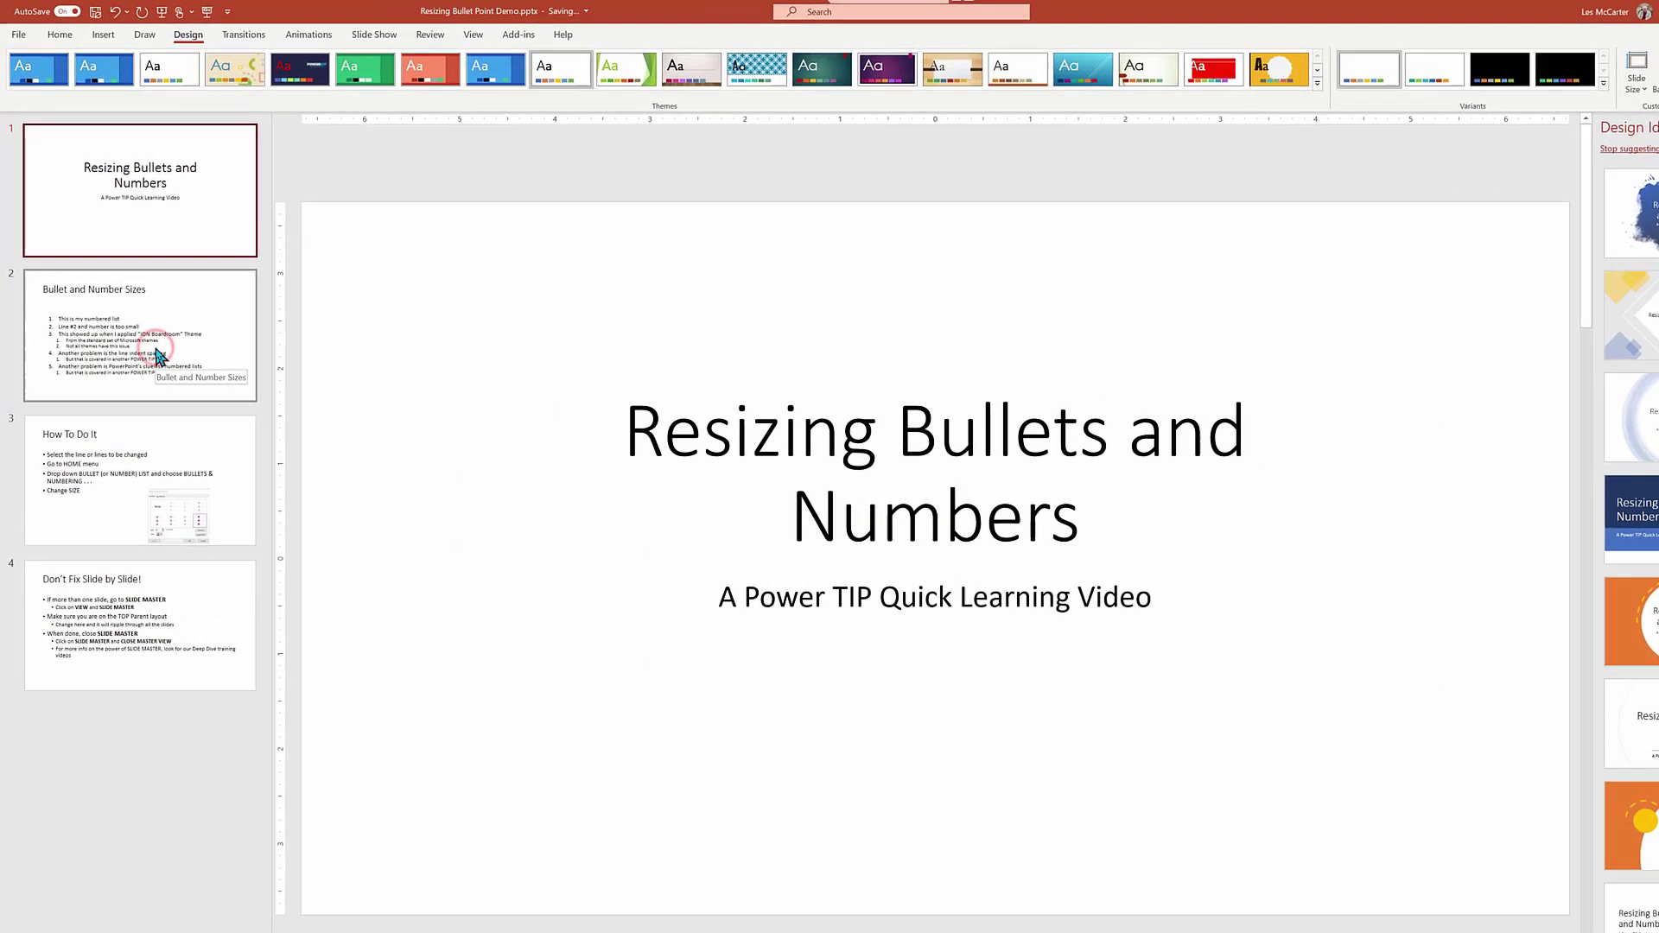
Step: Apply the purple Ion Boardroom theme to the deck after briefly trying a blue patterned theme
left_click(150, 337)
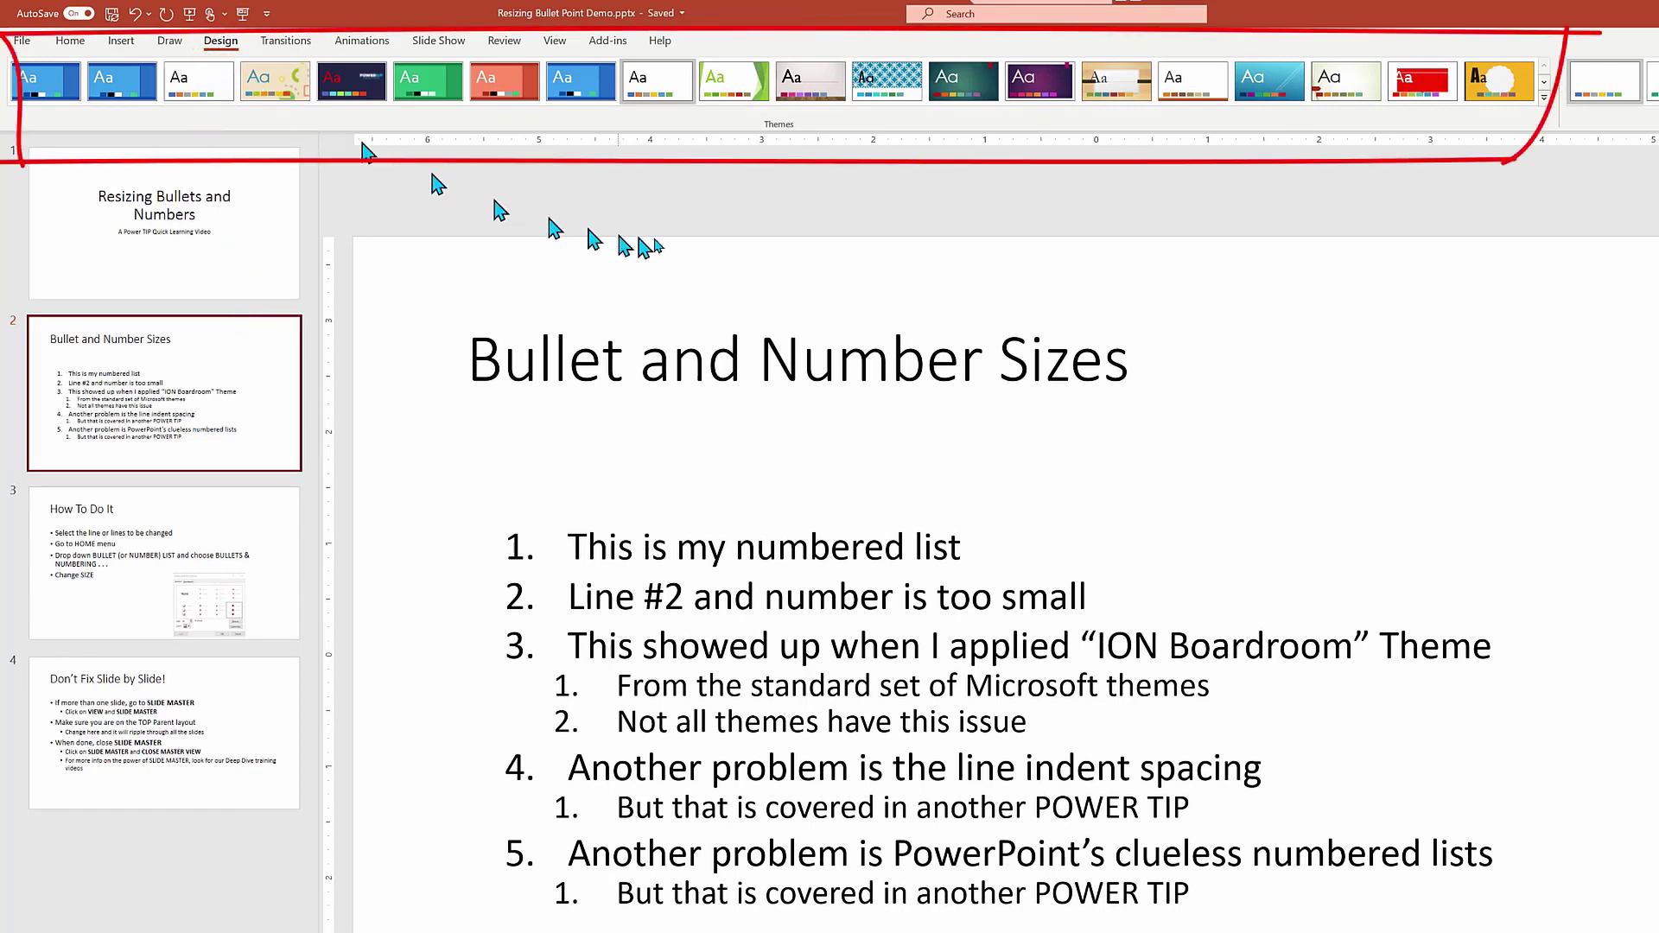
left_click(1037, 99)
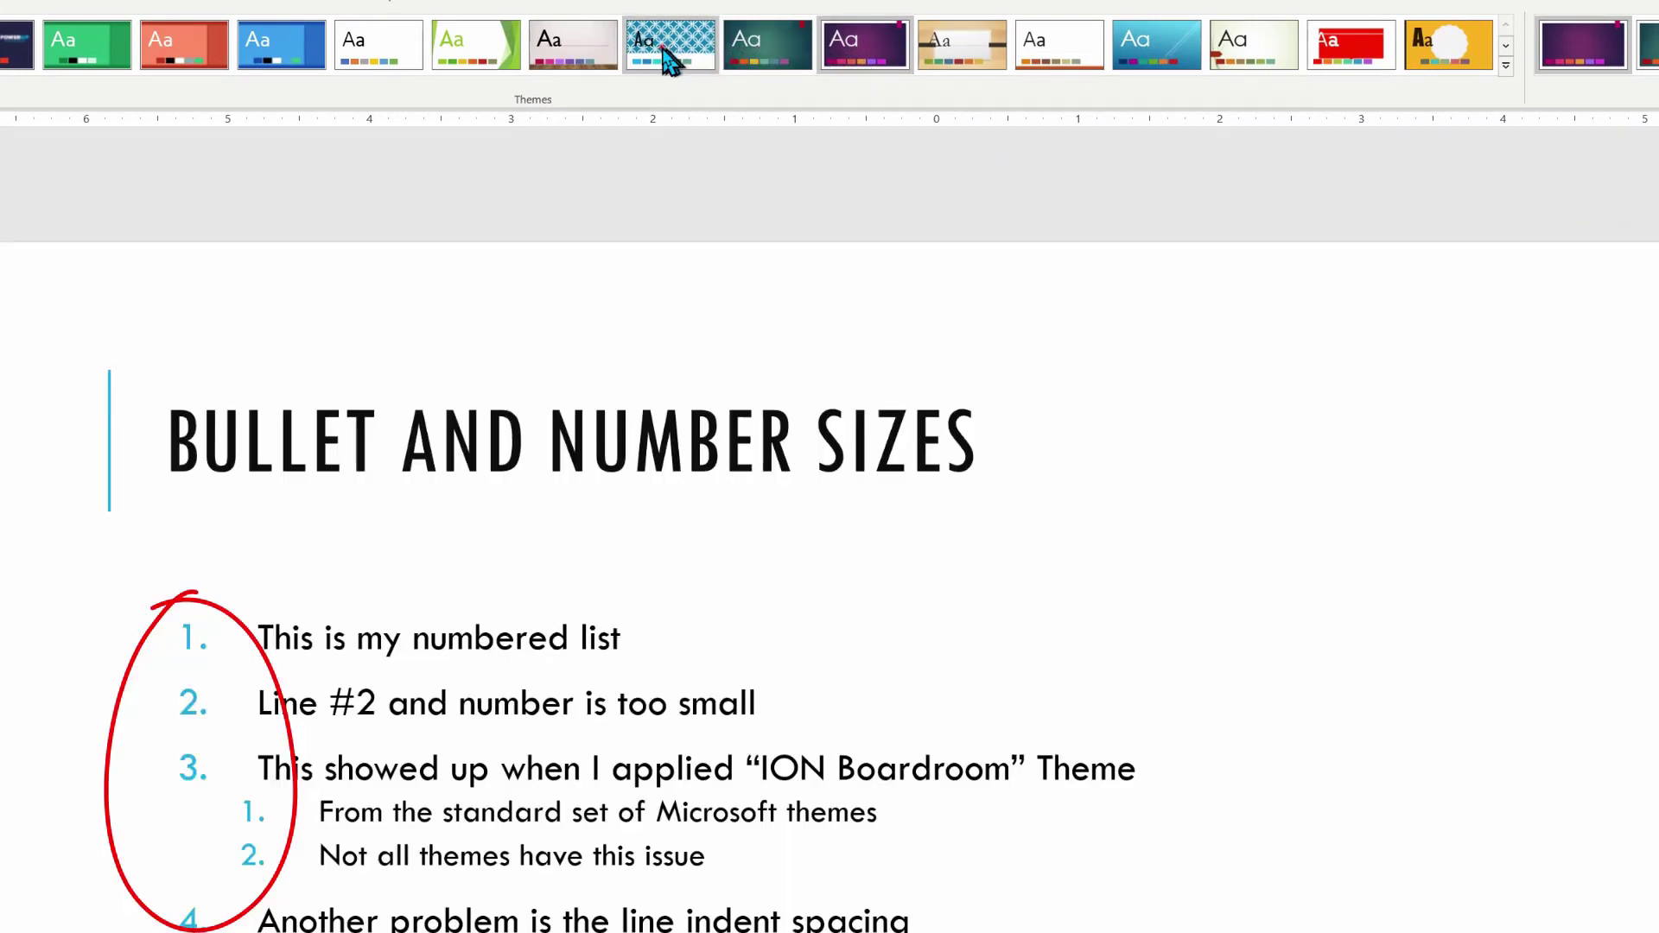
left_click(669, 59)
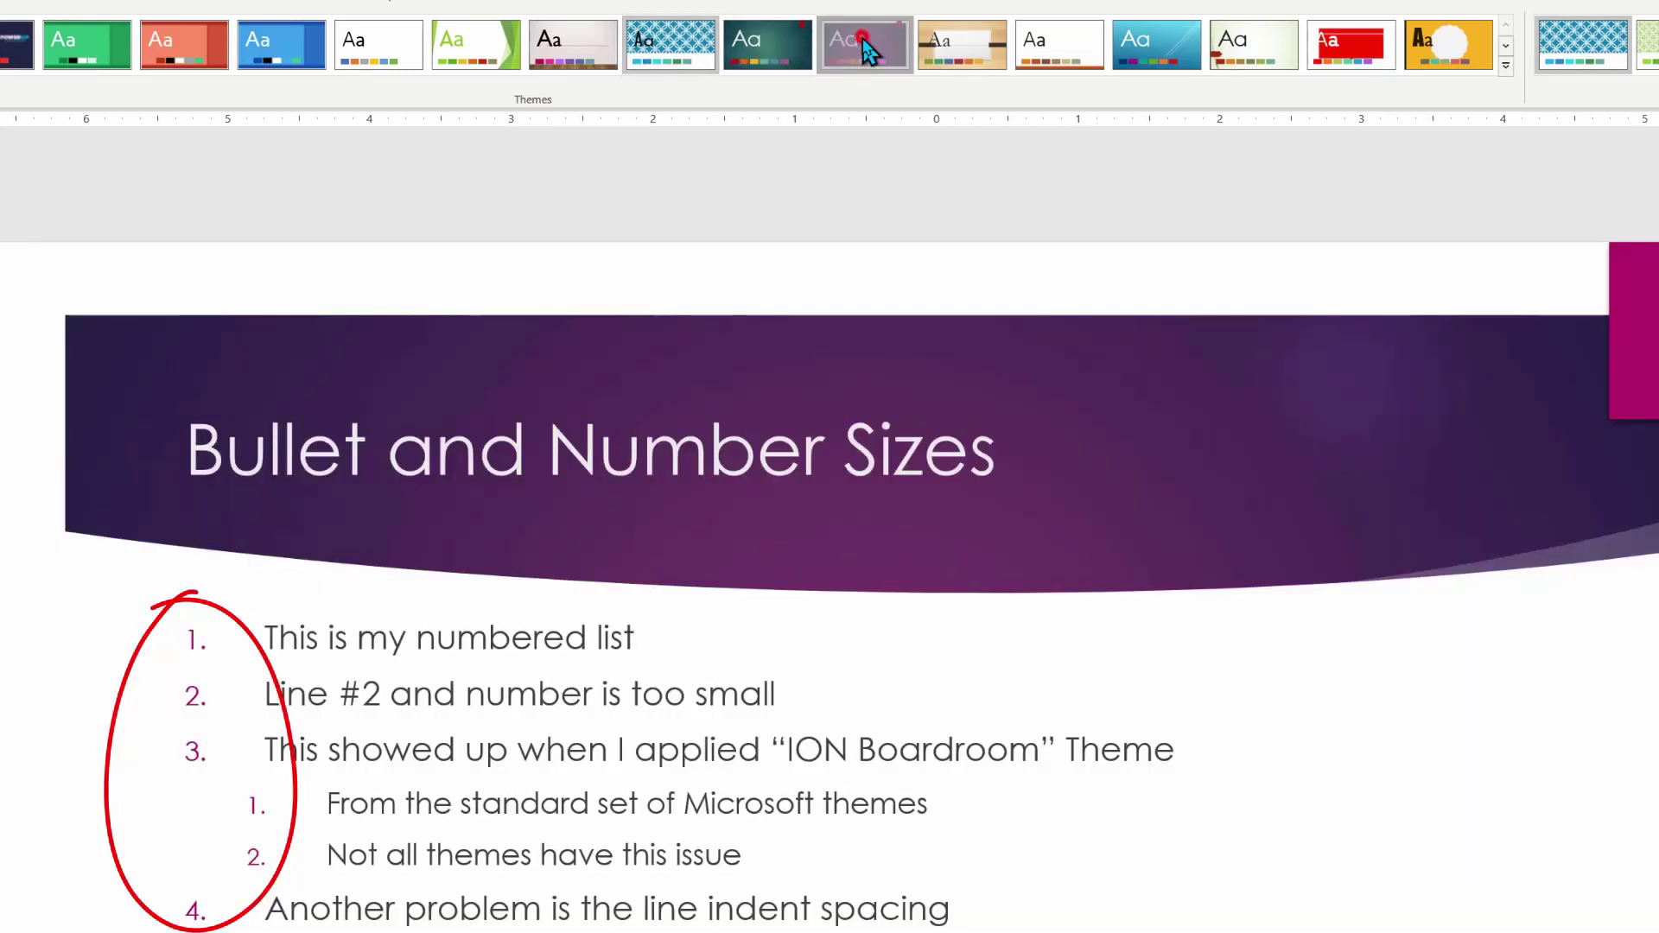
left_click(863, 38)
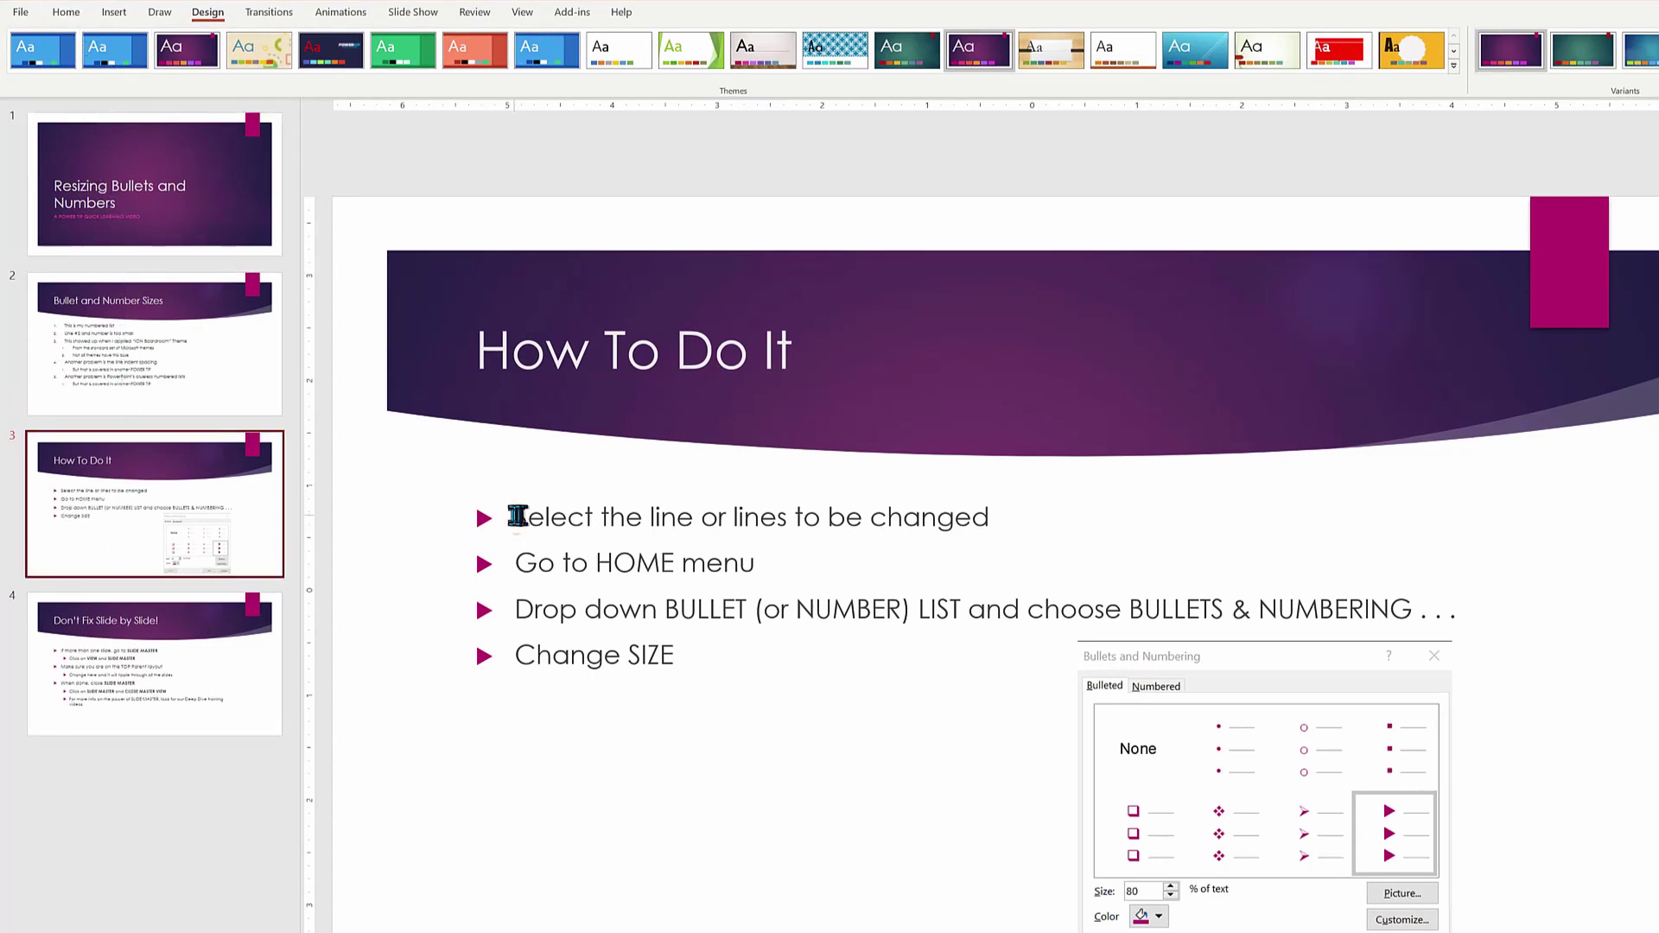
Step: Set the bullet size of the first three How To Do It lines to 175% of text
left_click_drag(517, 516, 876, 686)
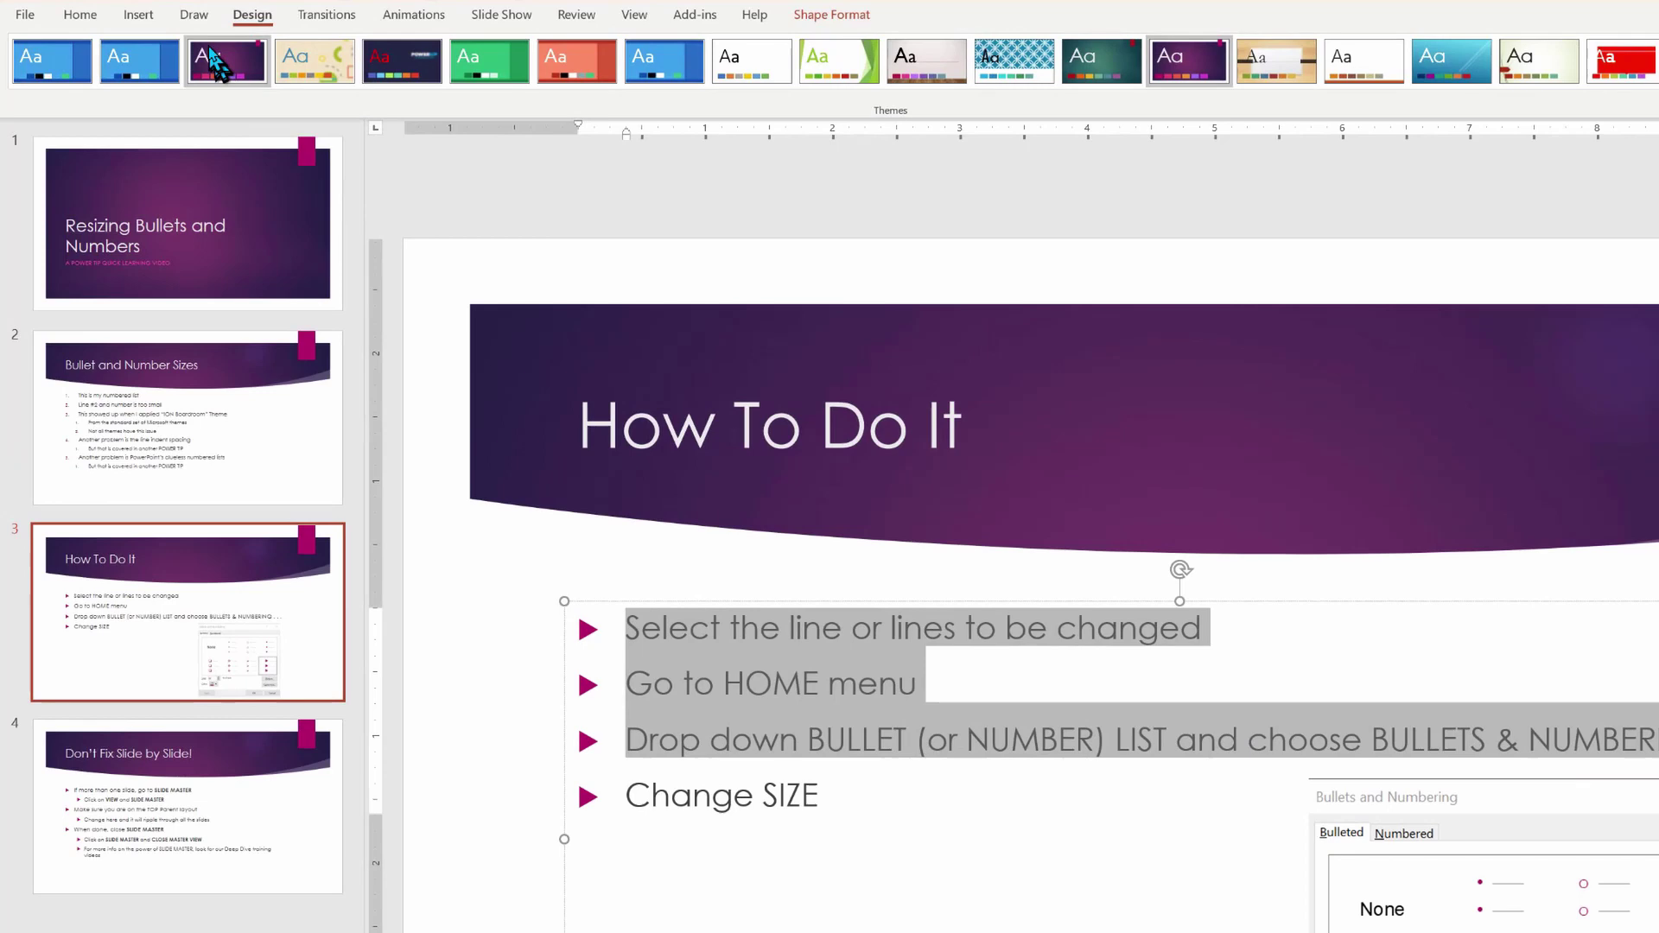
left_click(98, 17)
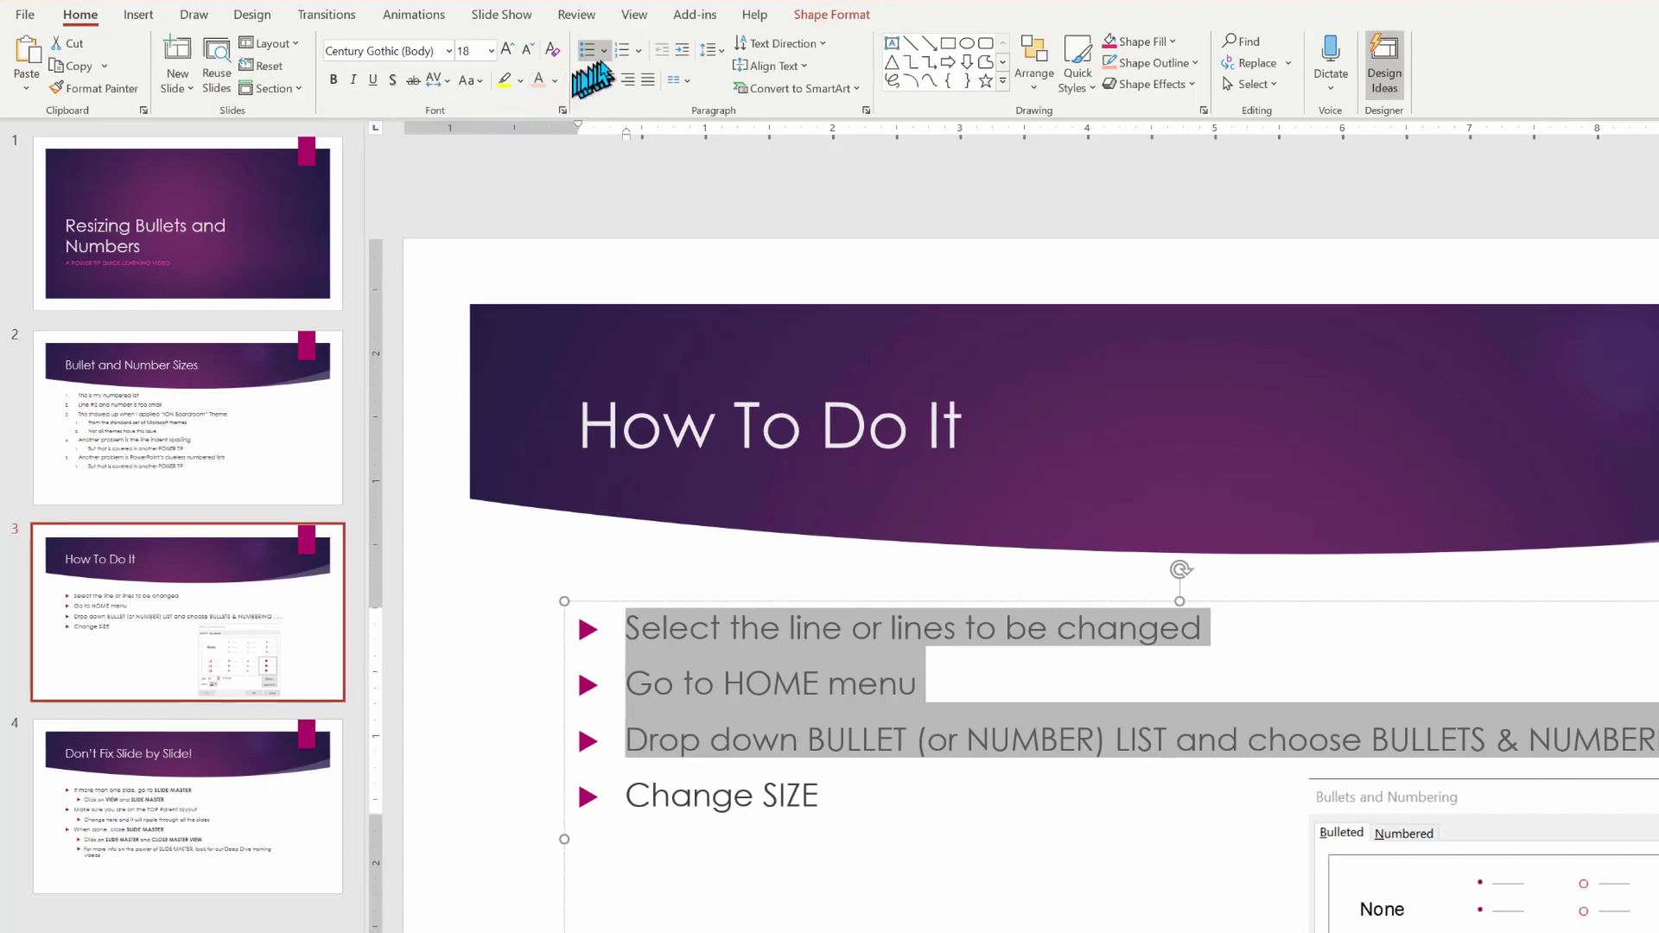
left_click(603, 51)
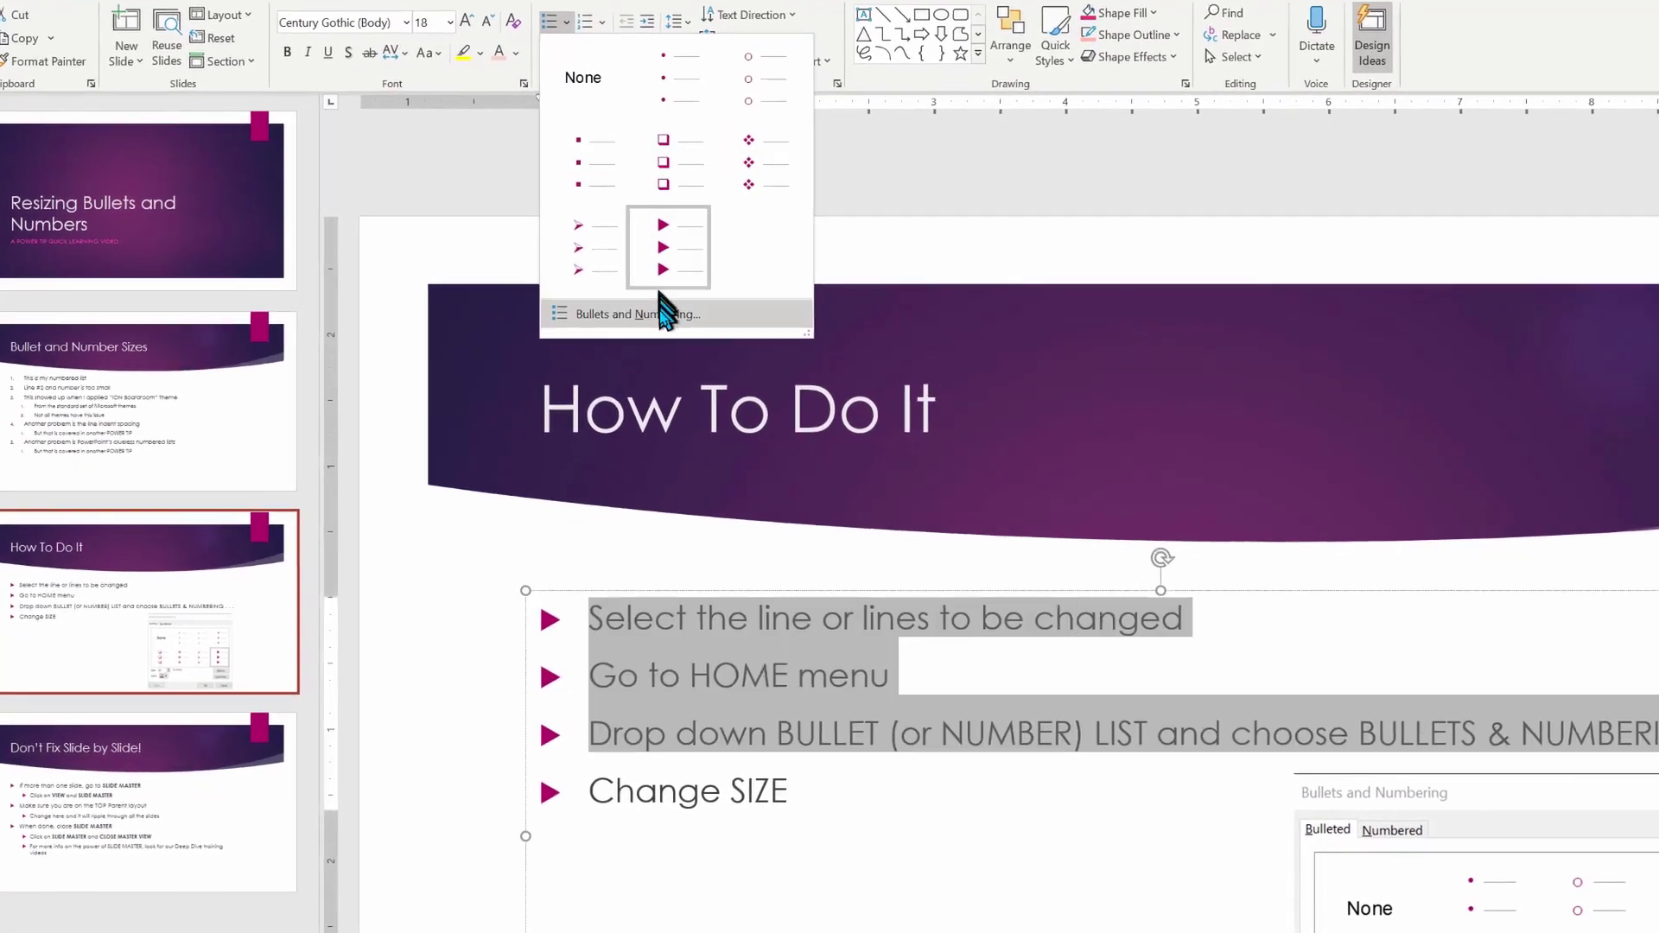
left_click(674, 328)
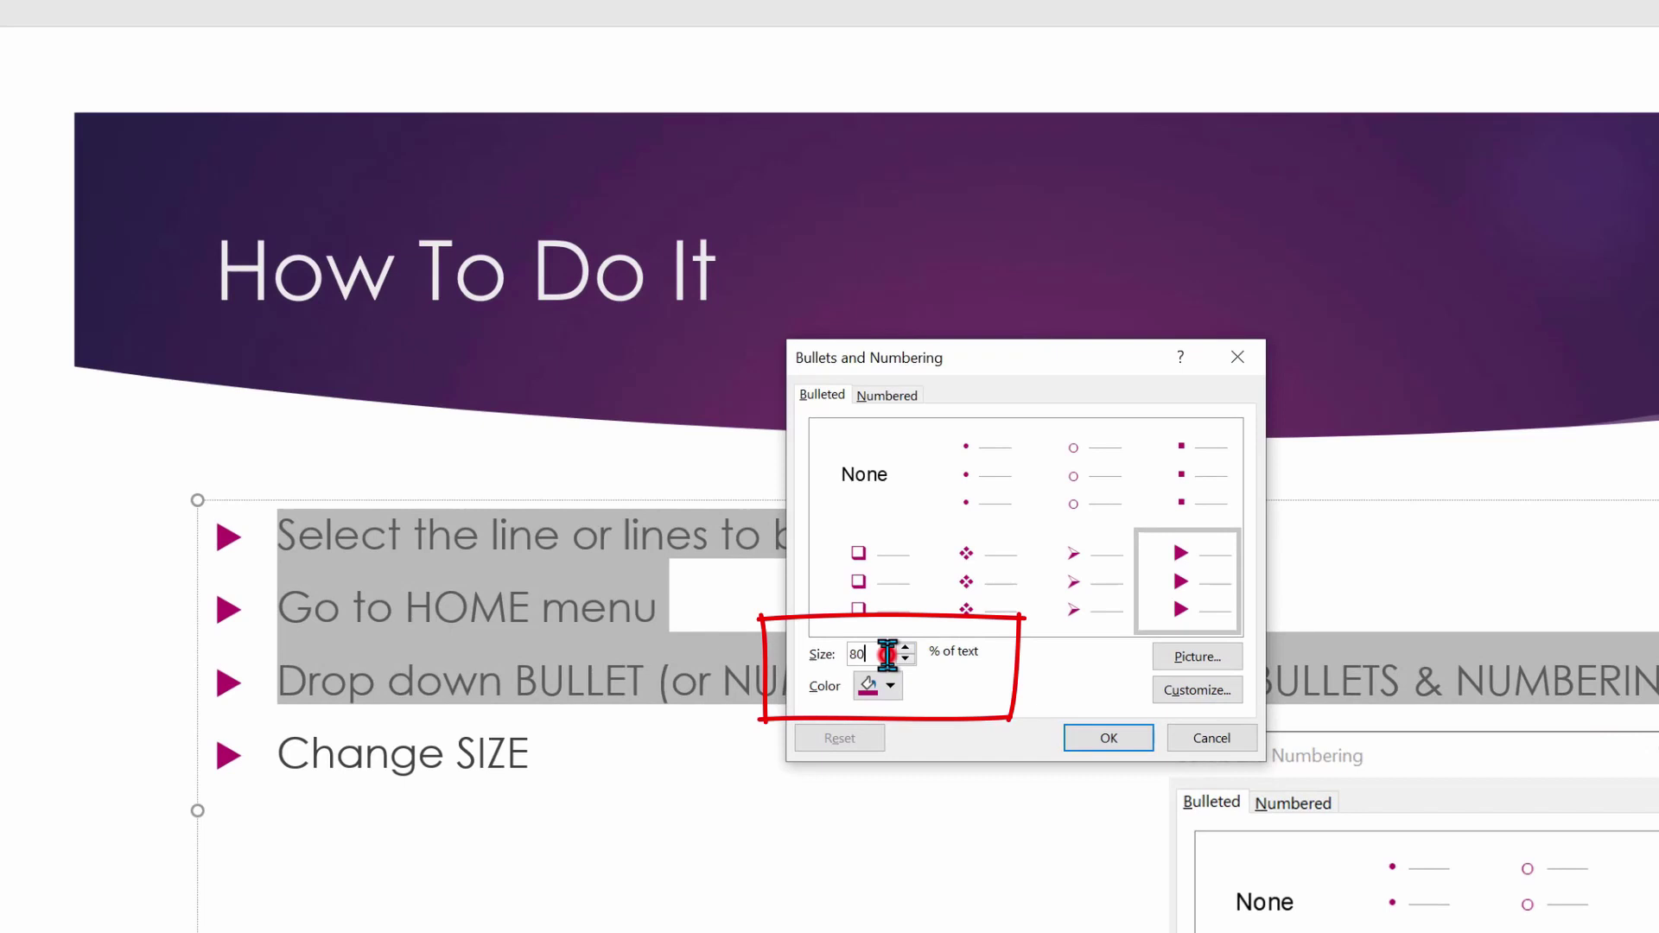
double_click(888, 654)
type("175")
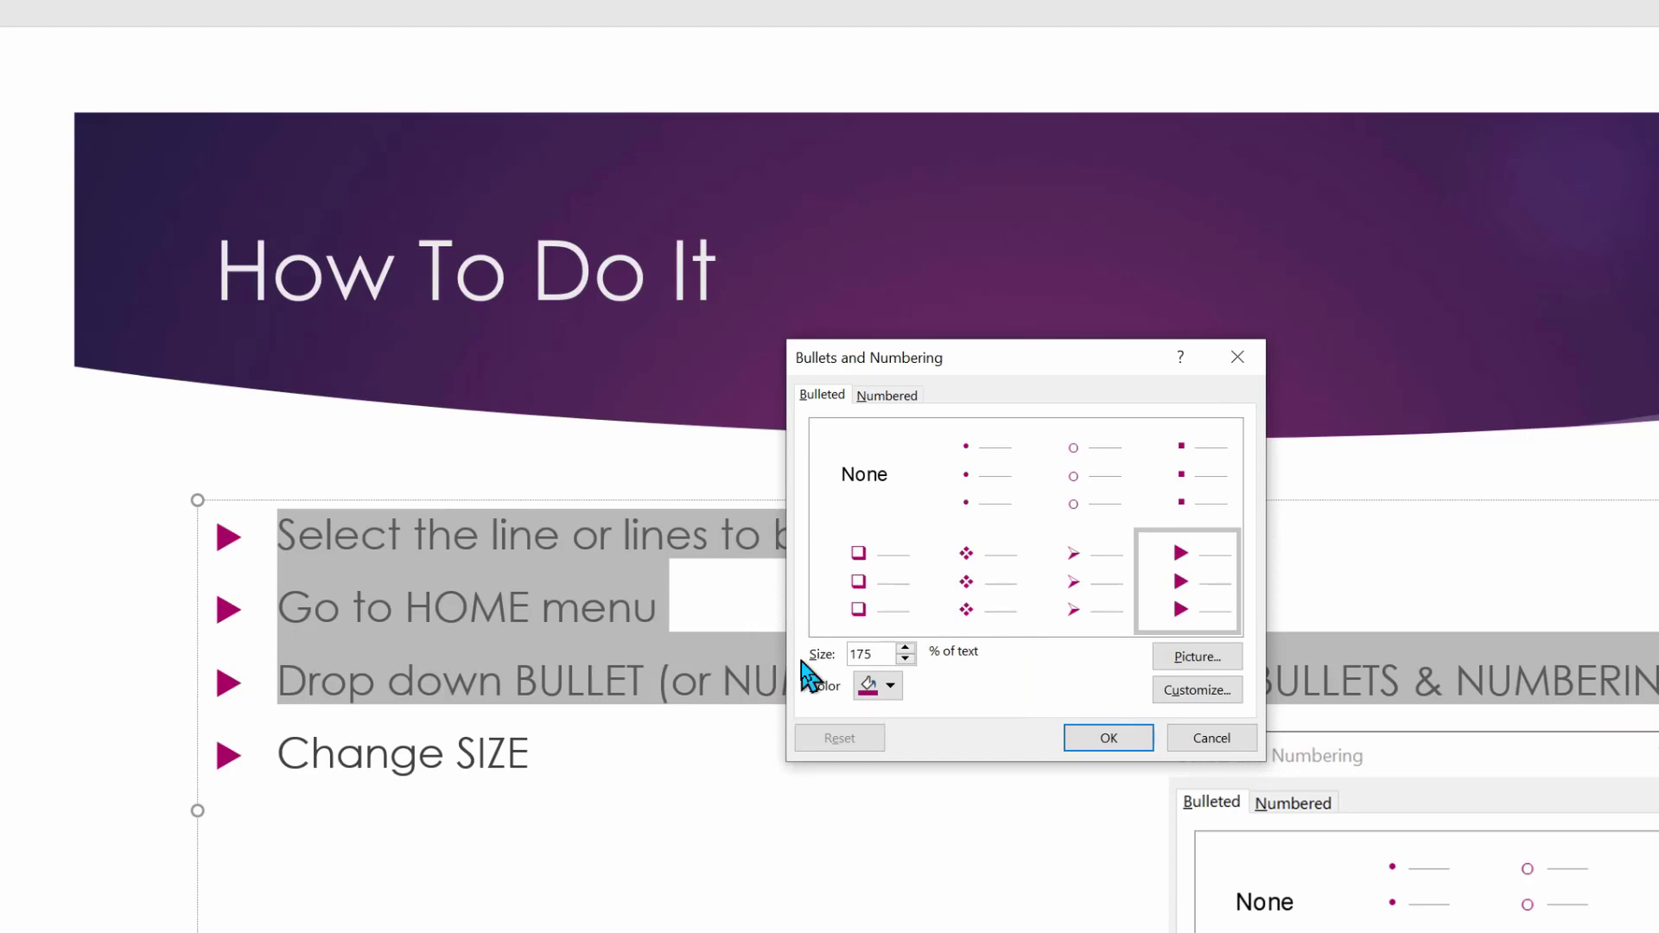
left_click(1100, 738)
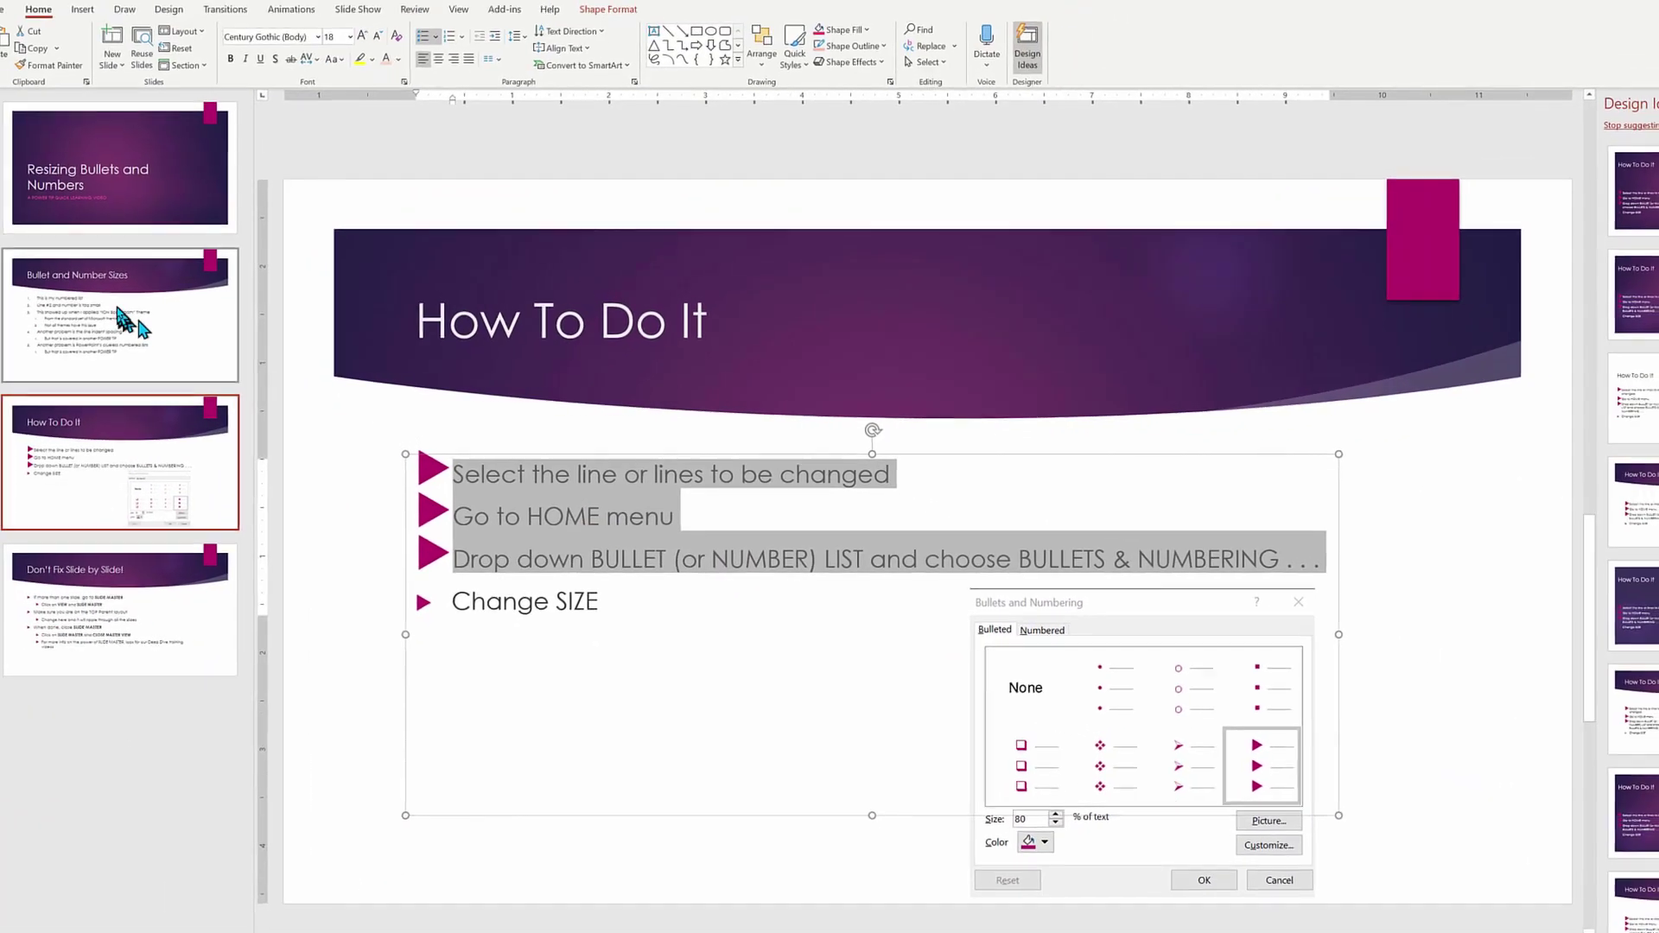
Step: Review the Bullet and Number Sizes slide, then go to the Don't Fix Slide by Slide! slide
left_click(118, 322)
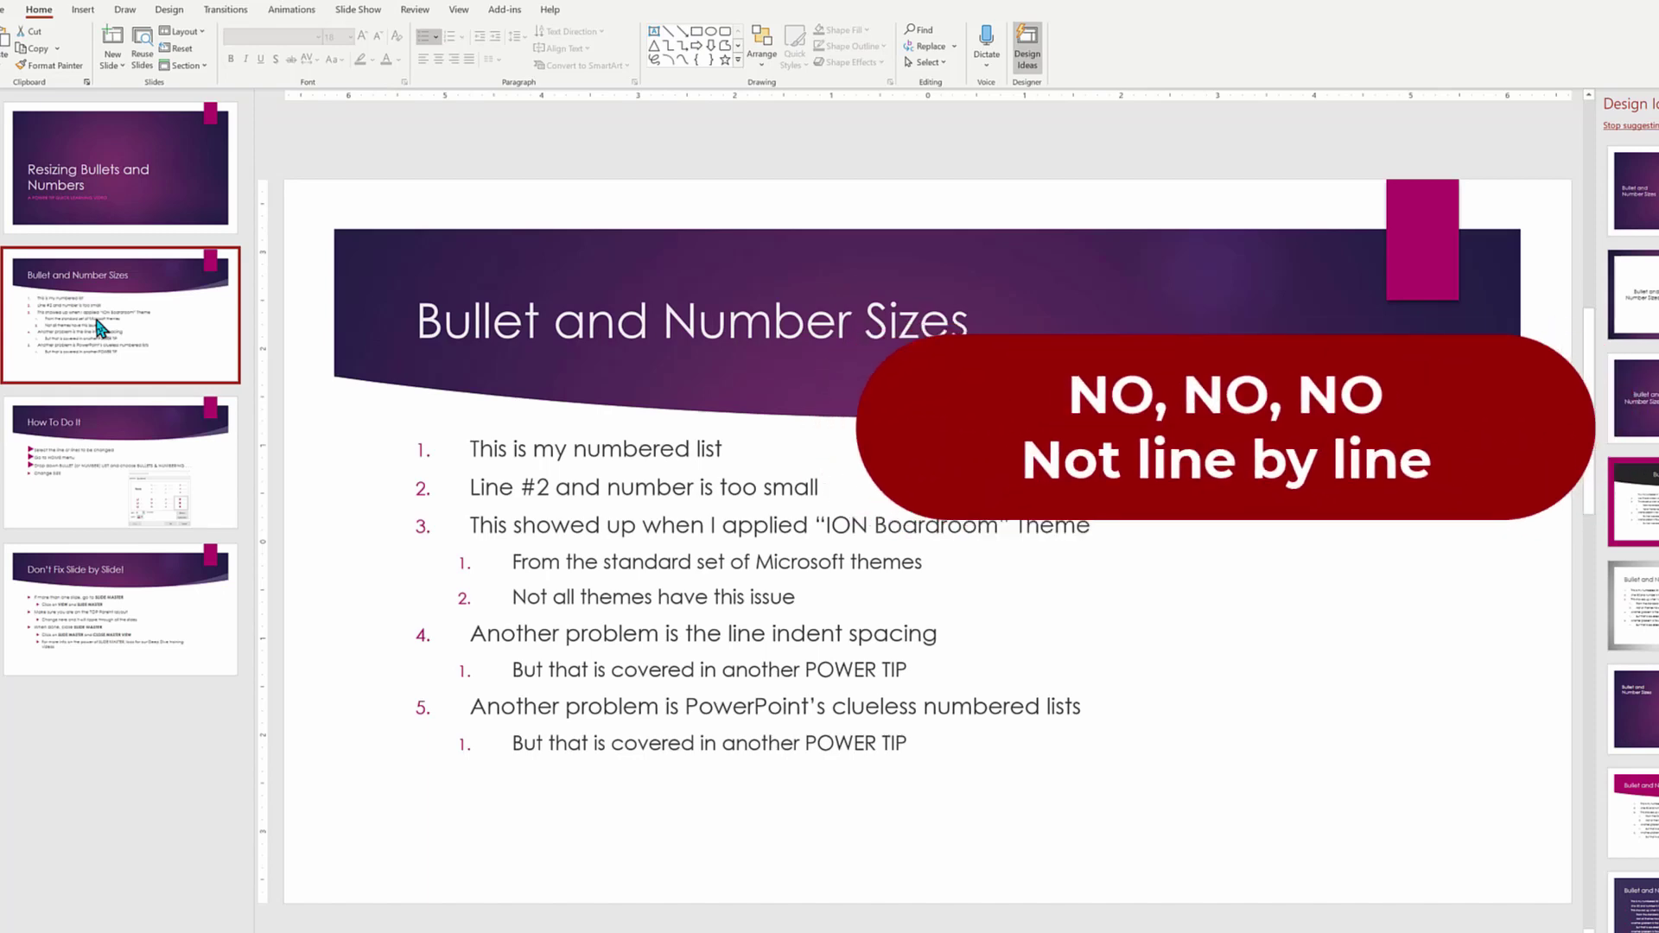
left_click(95, 596)
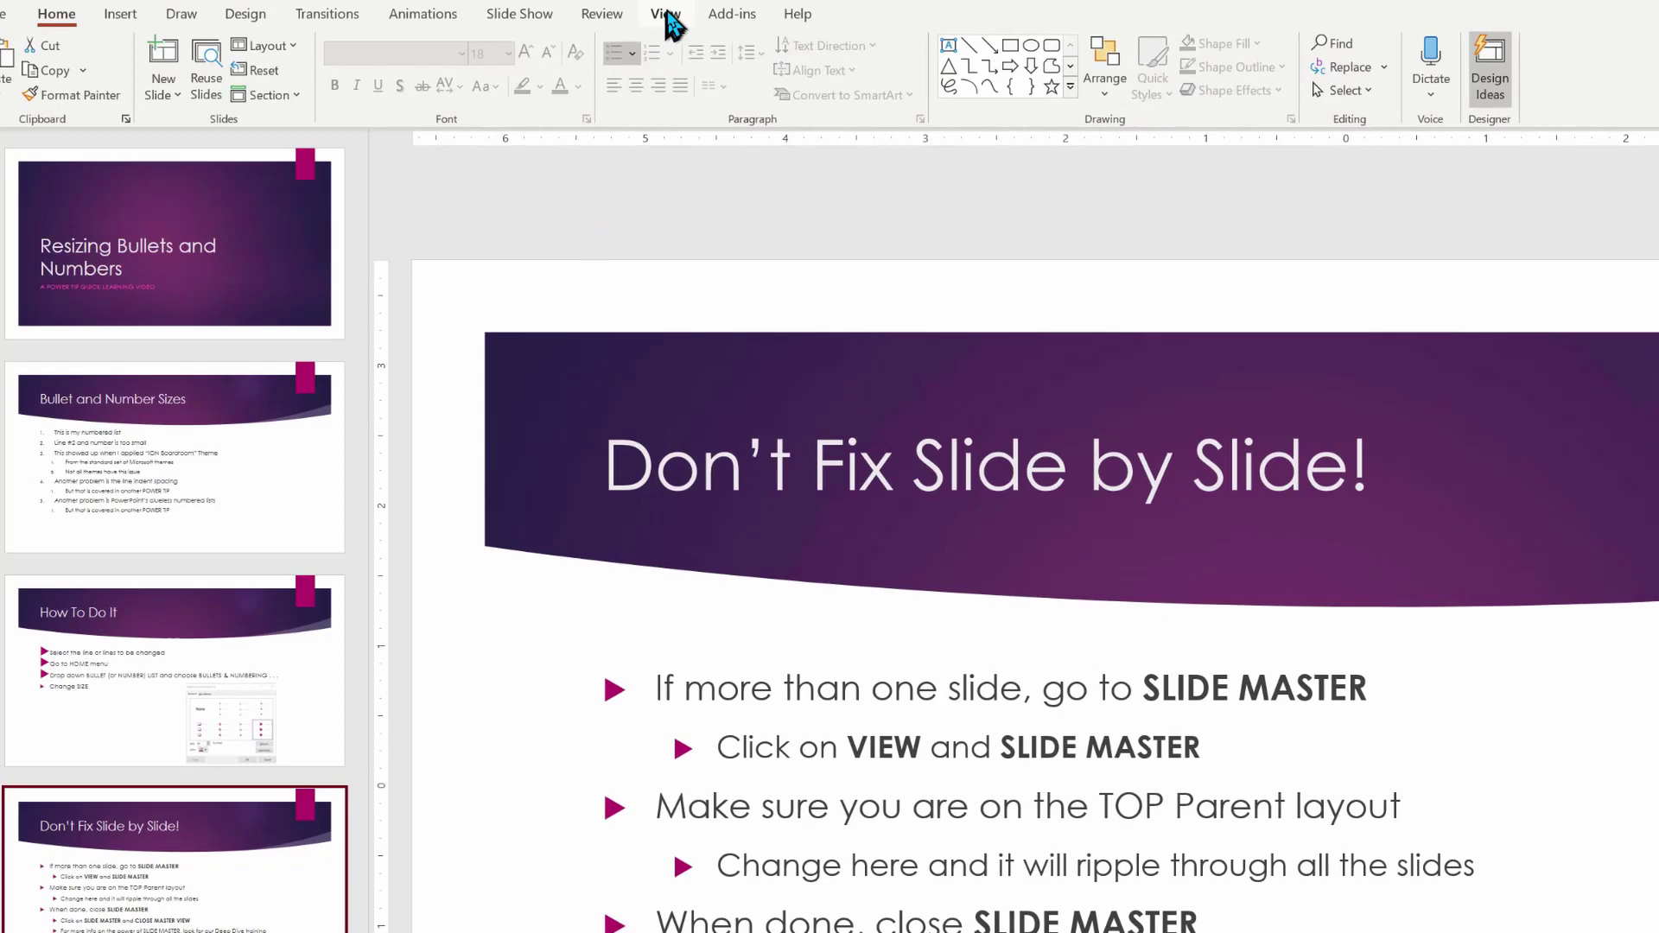
Step: In Slide Master view, resize the bullets of all five body text levels to 110% of text
left_click(666, 15)
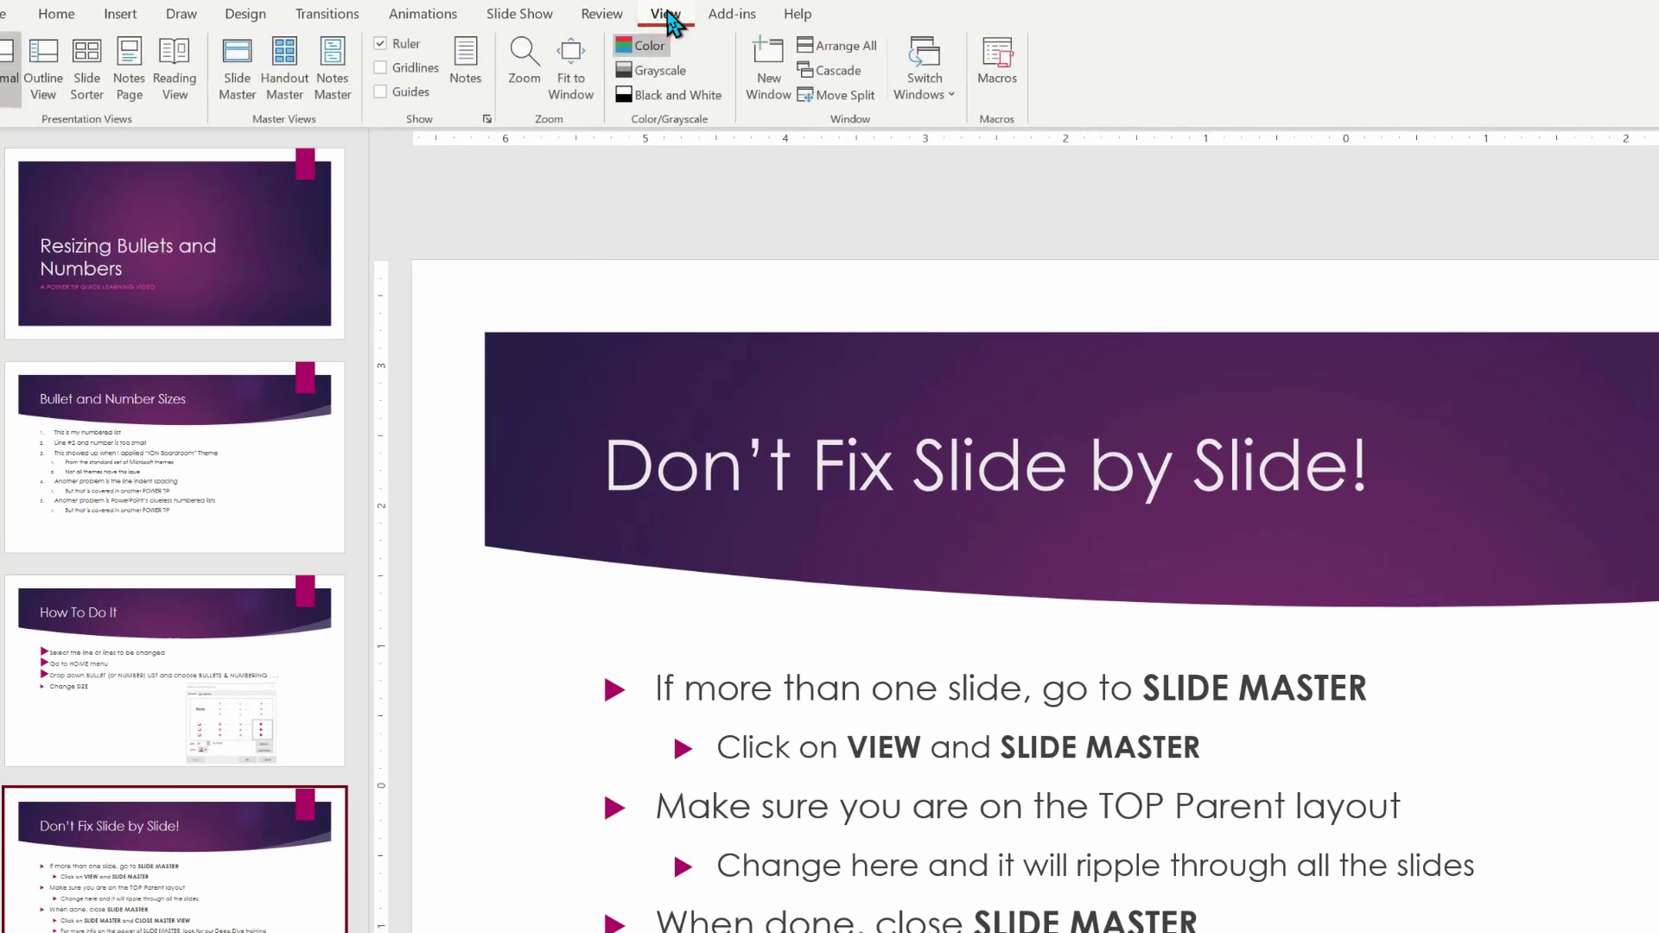
left_click(236, 73)
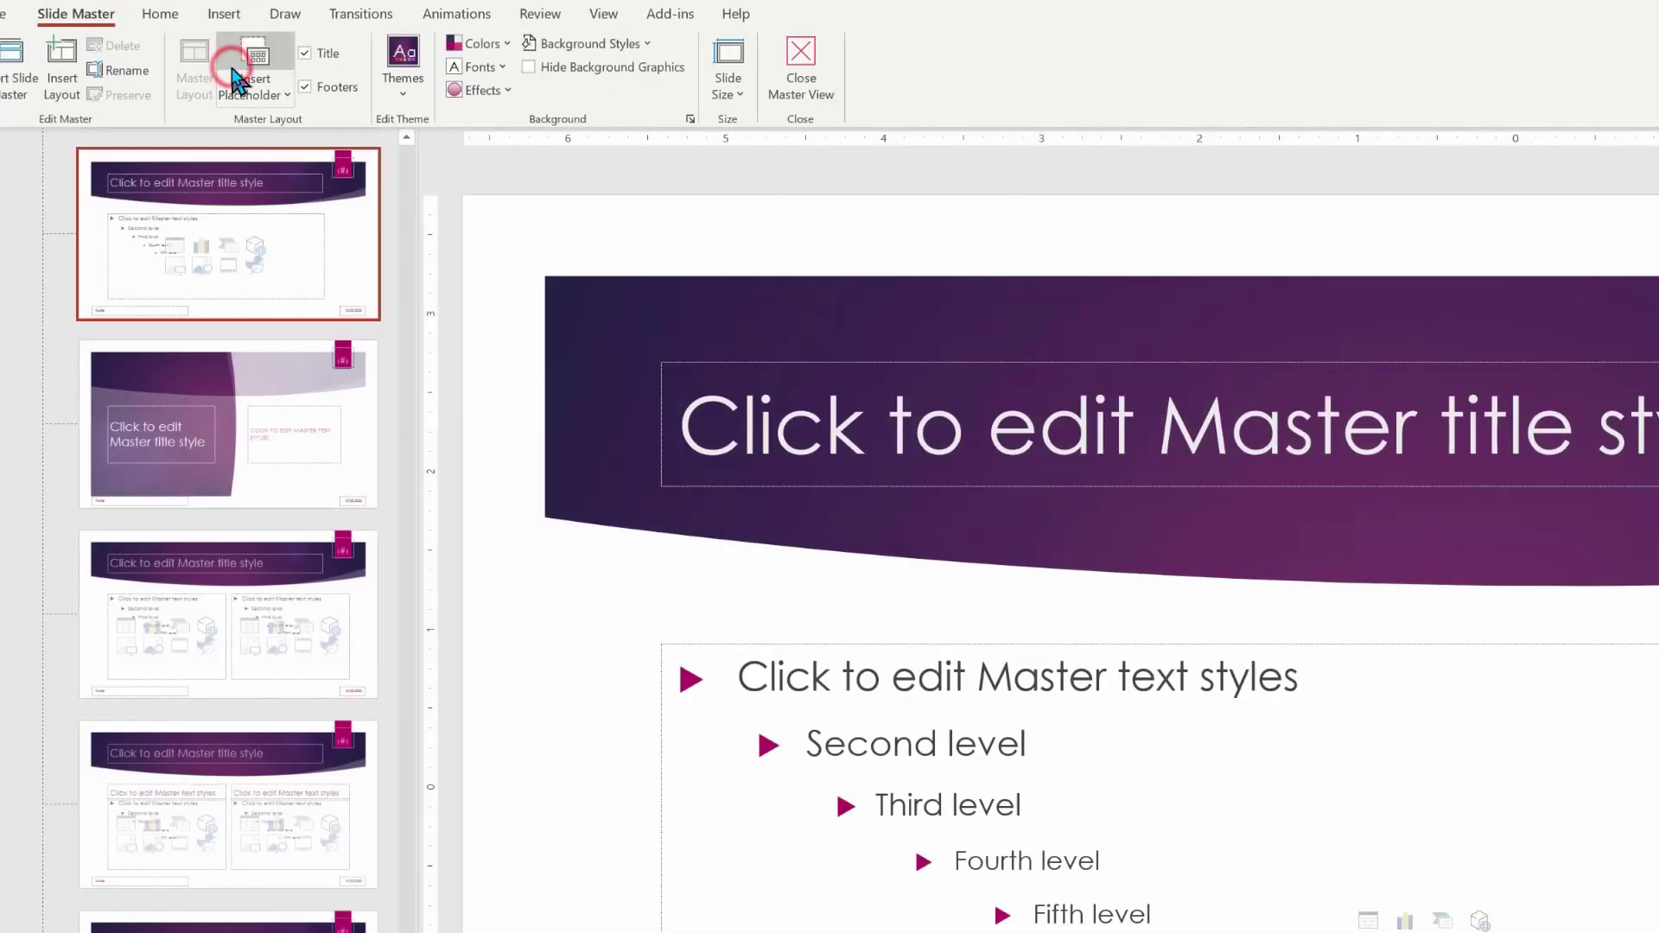
left_click(741, 675)
key("ctrl+a")
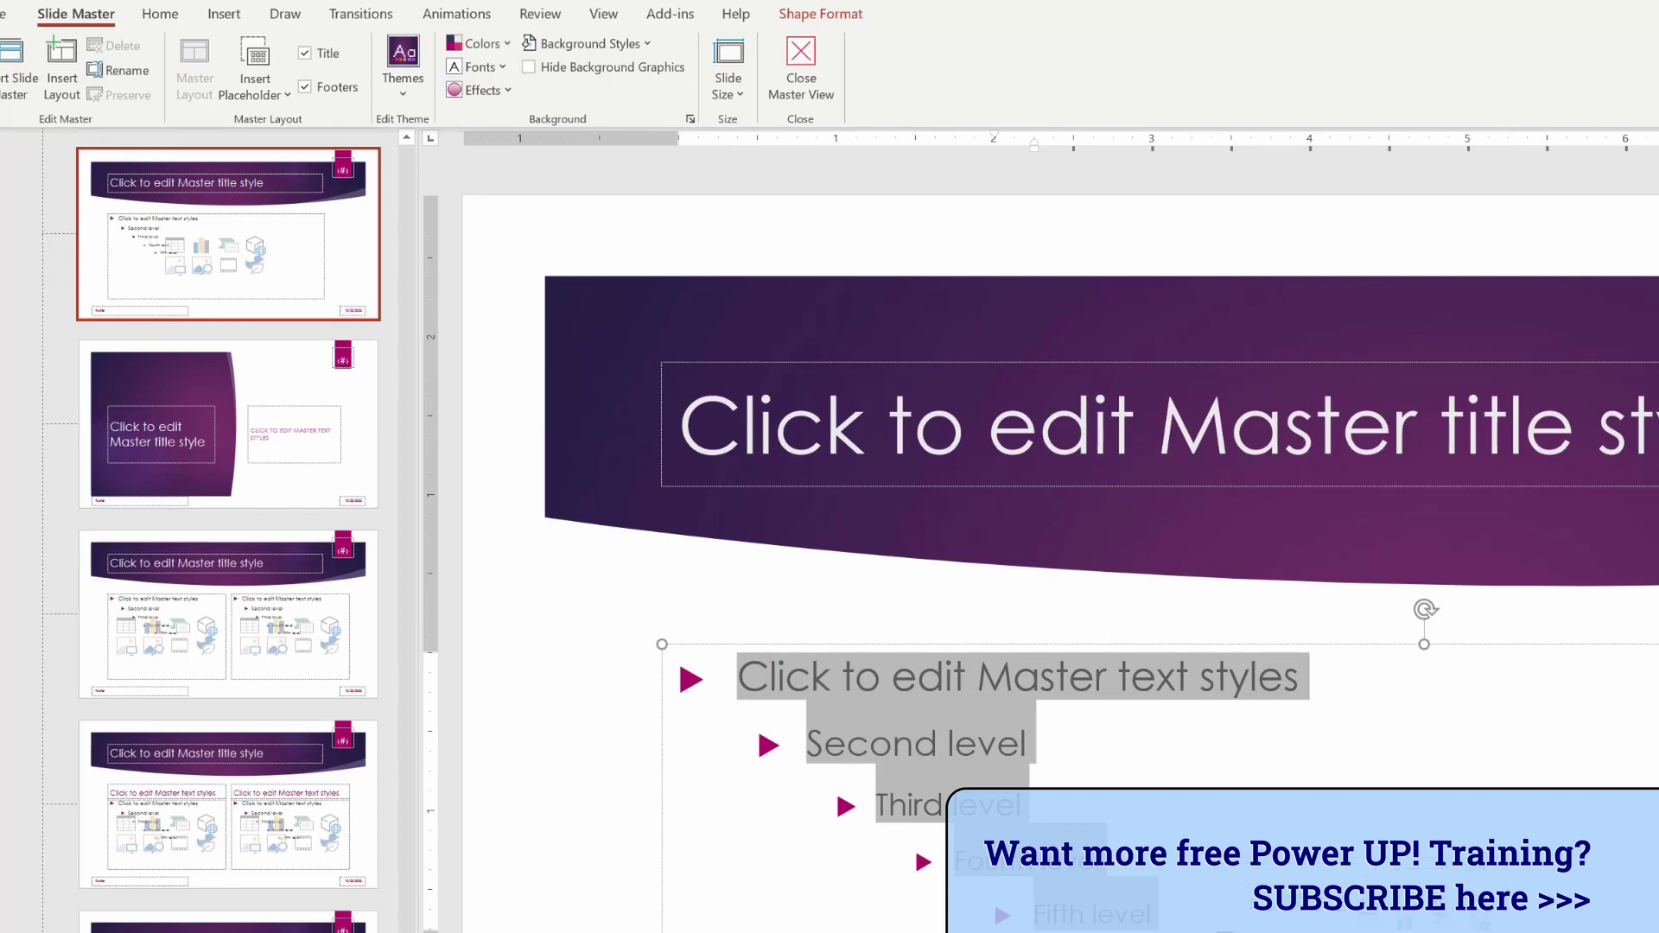
left_click(156, 14)
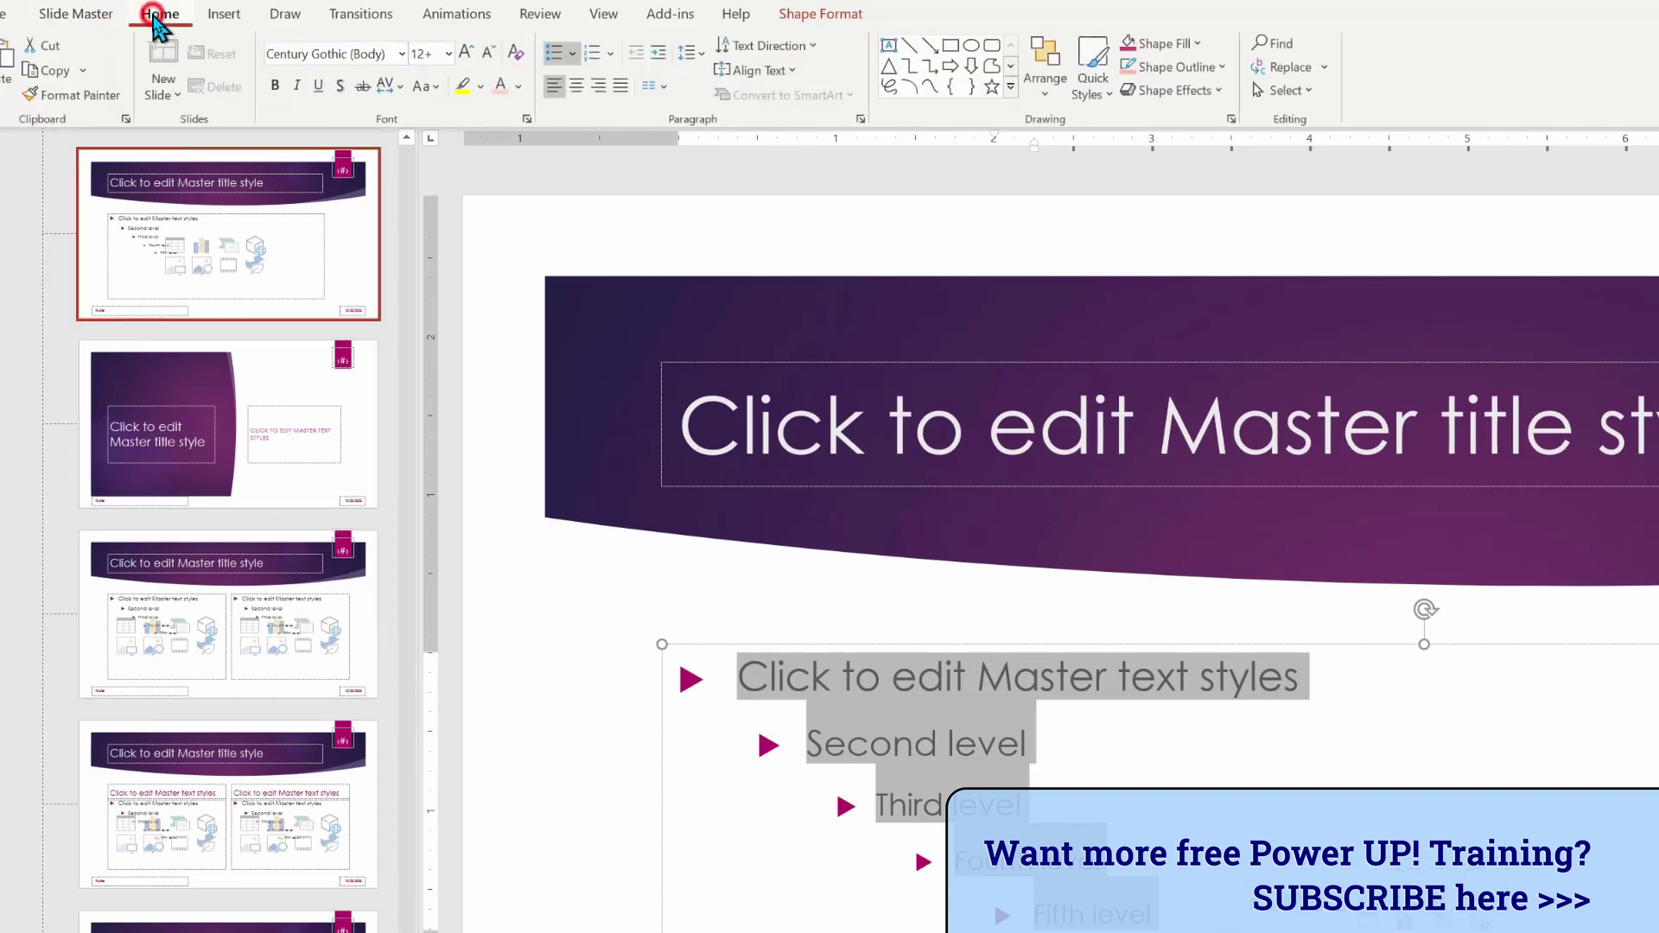
left_click(572, 54)
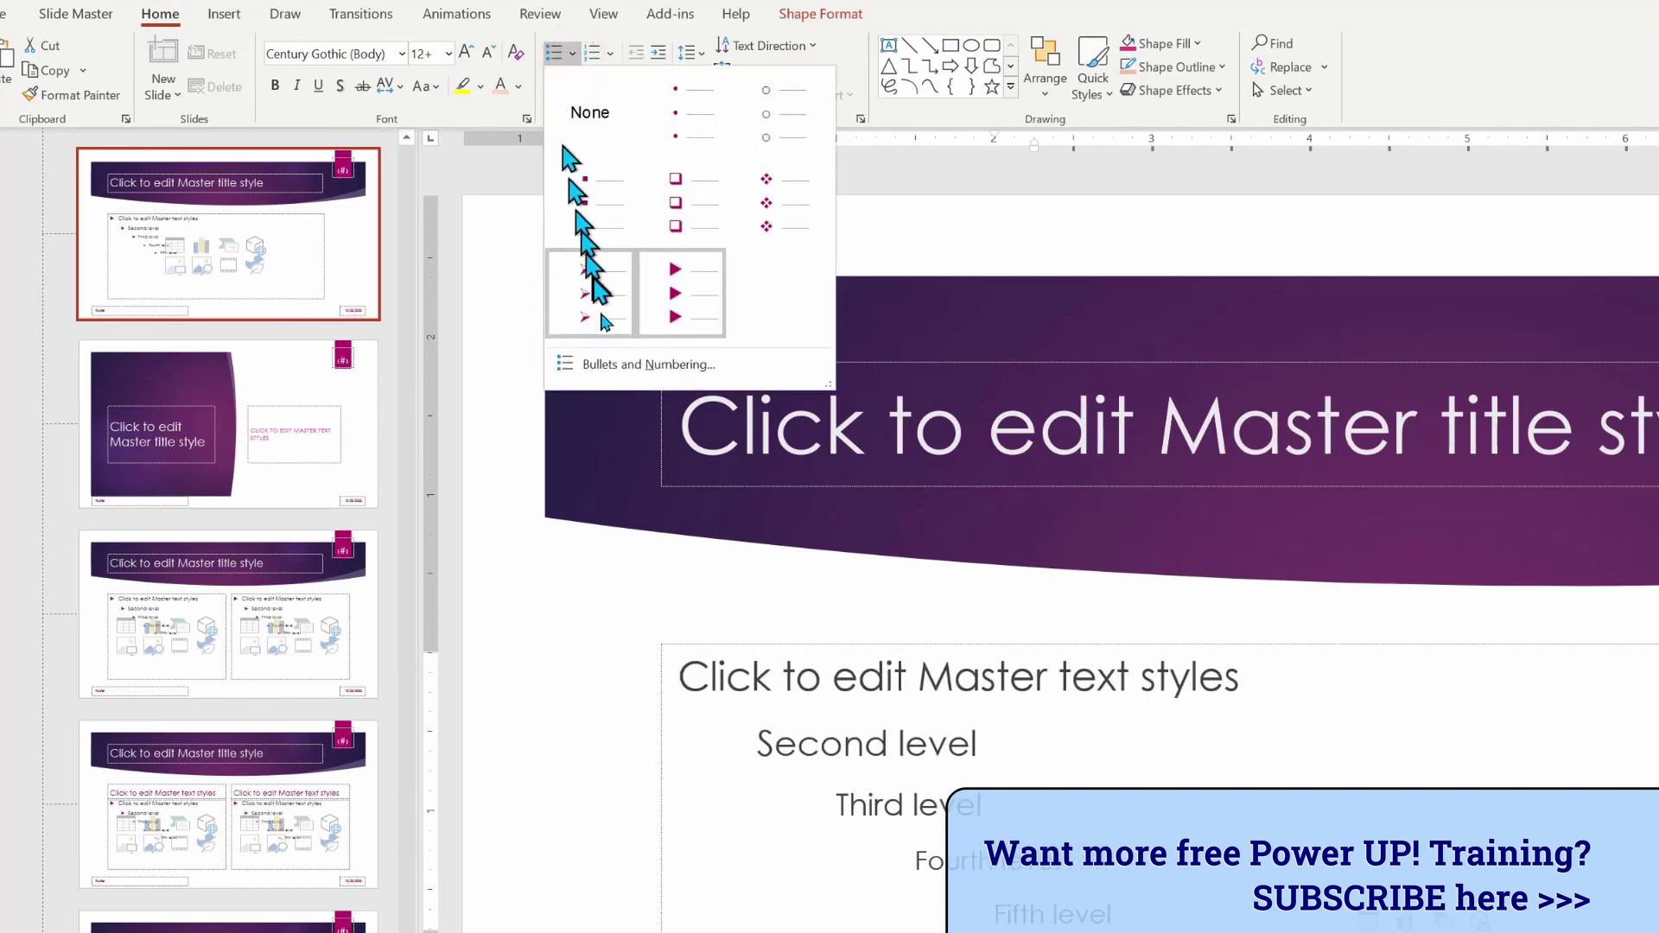
left_click(609, 359)
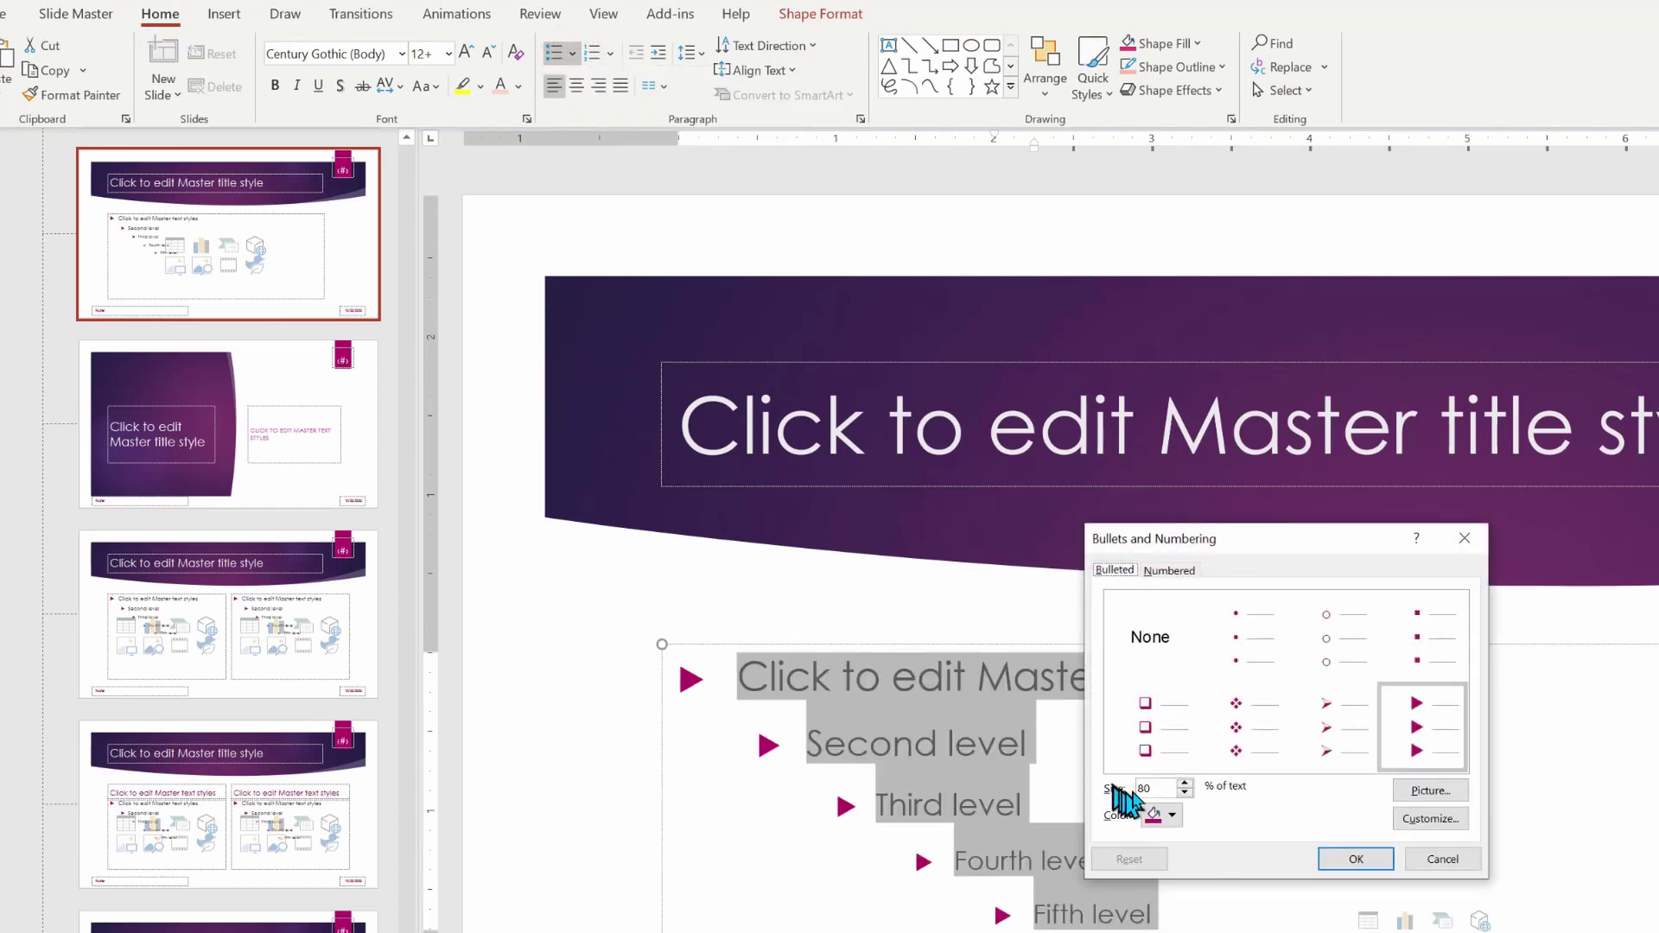
double_click(1140, 788)
type("11")
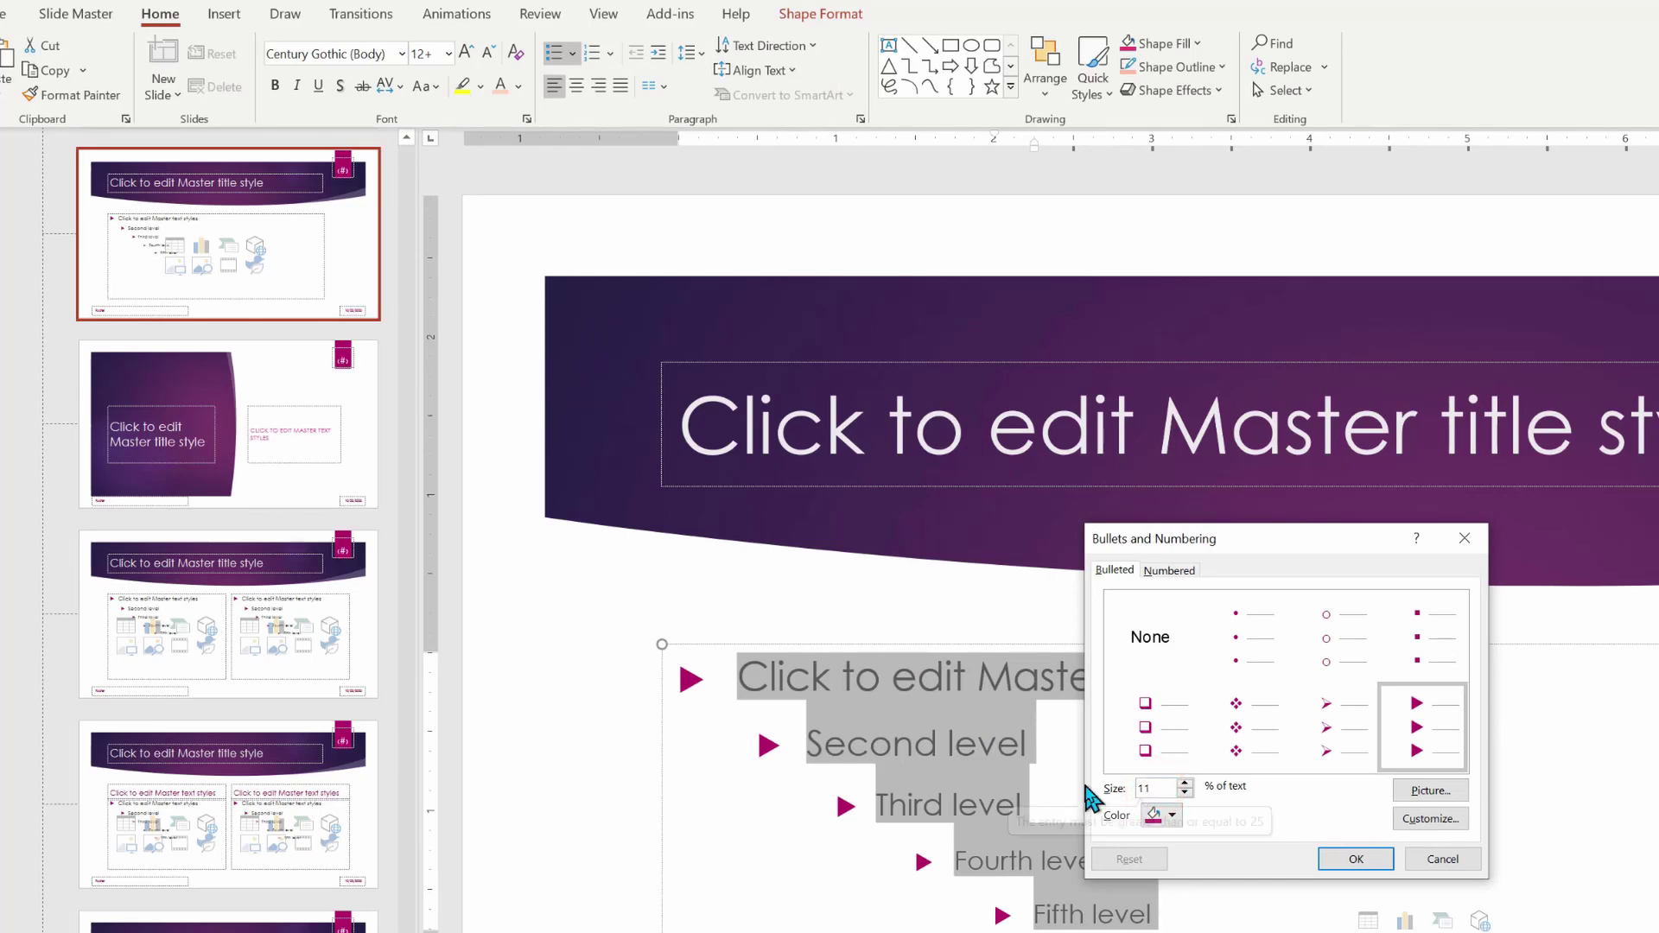
type("0")
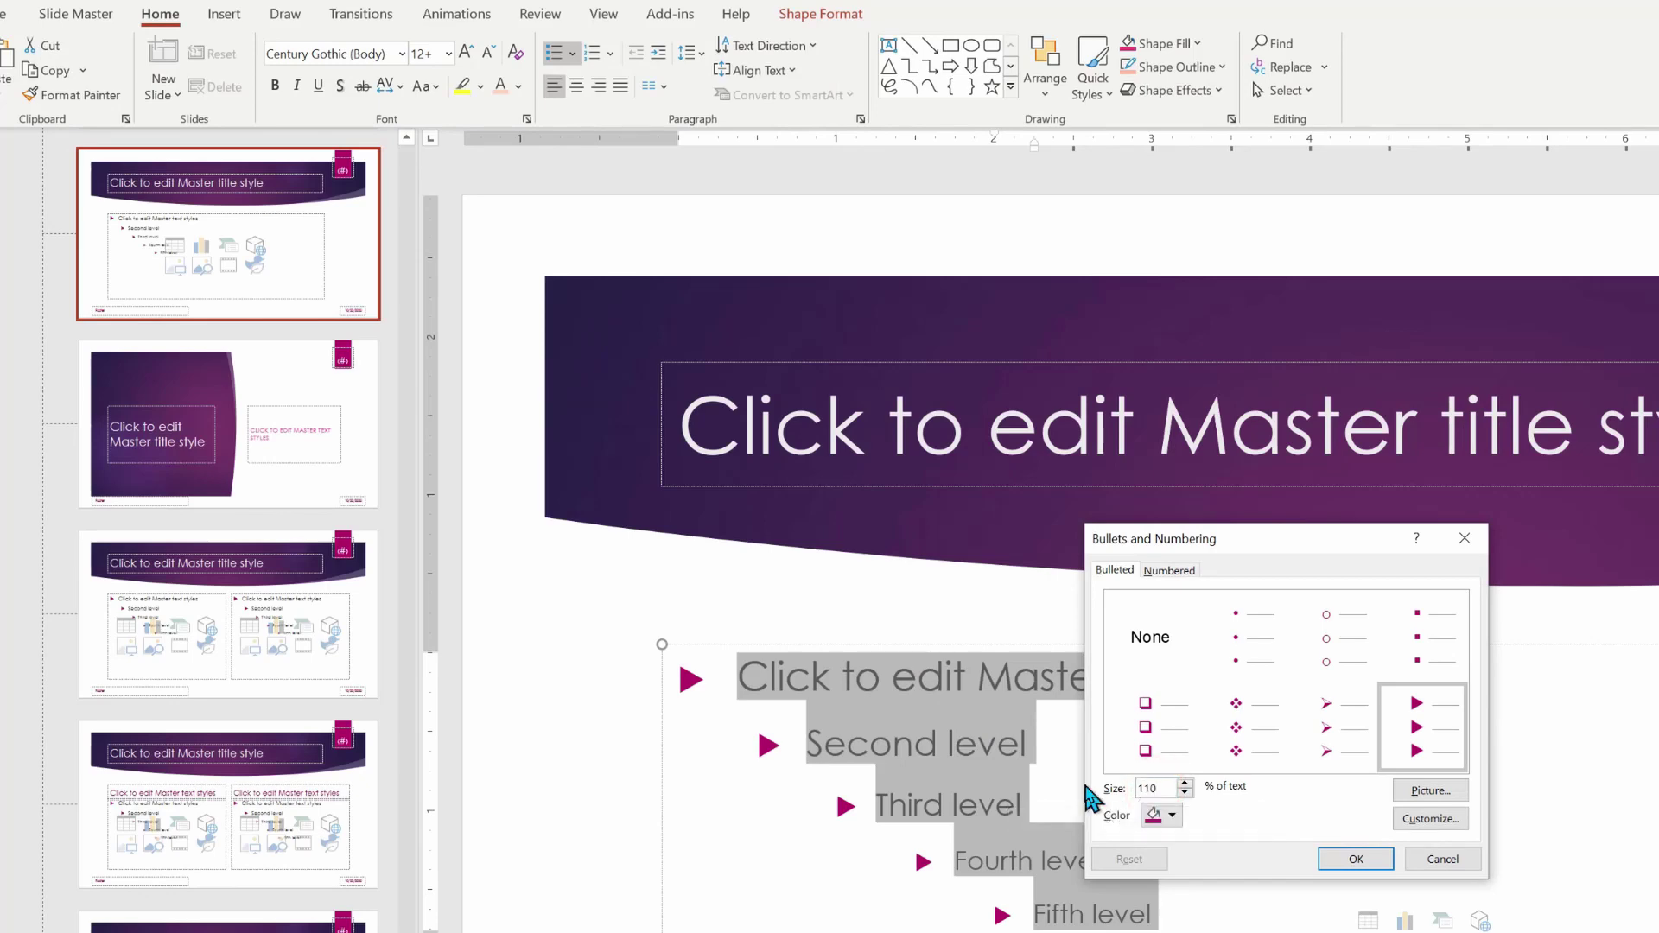
left_click(1361, 860)
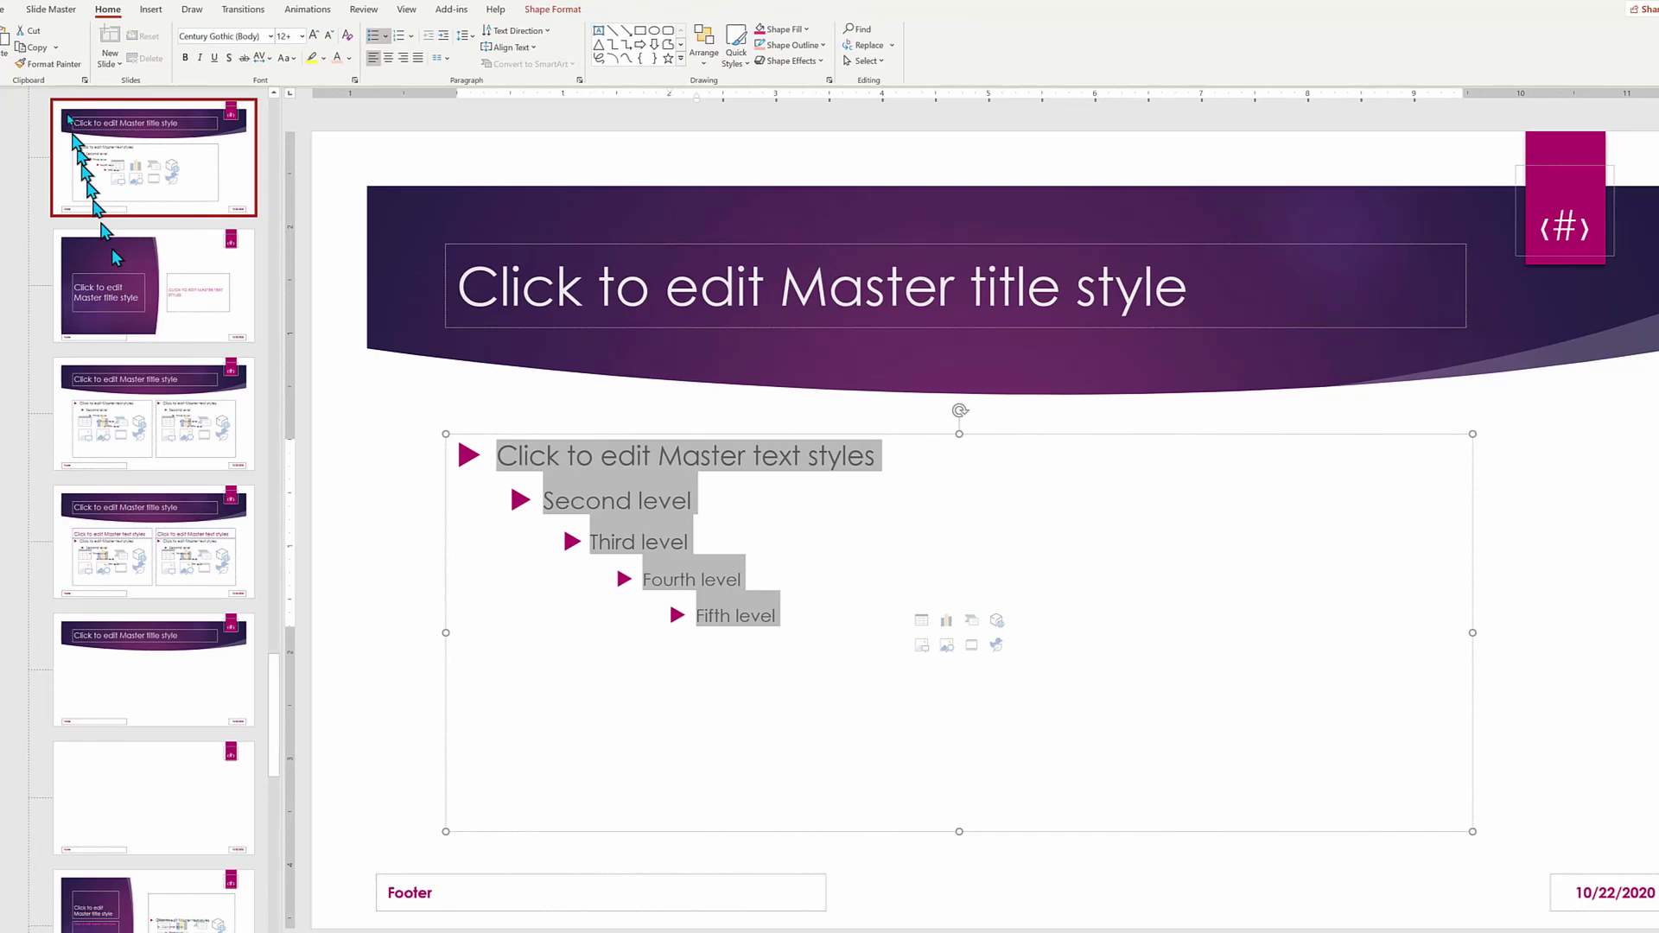
Step: Close Master View, reset the How To Do It slide, then show Bullet and Number Sizes
left_click(56, 9)
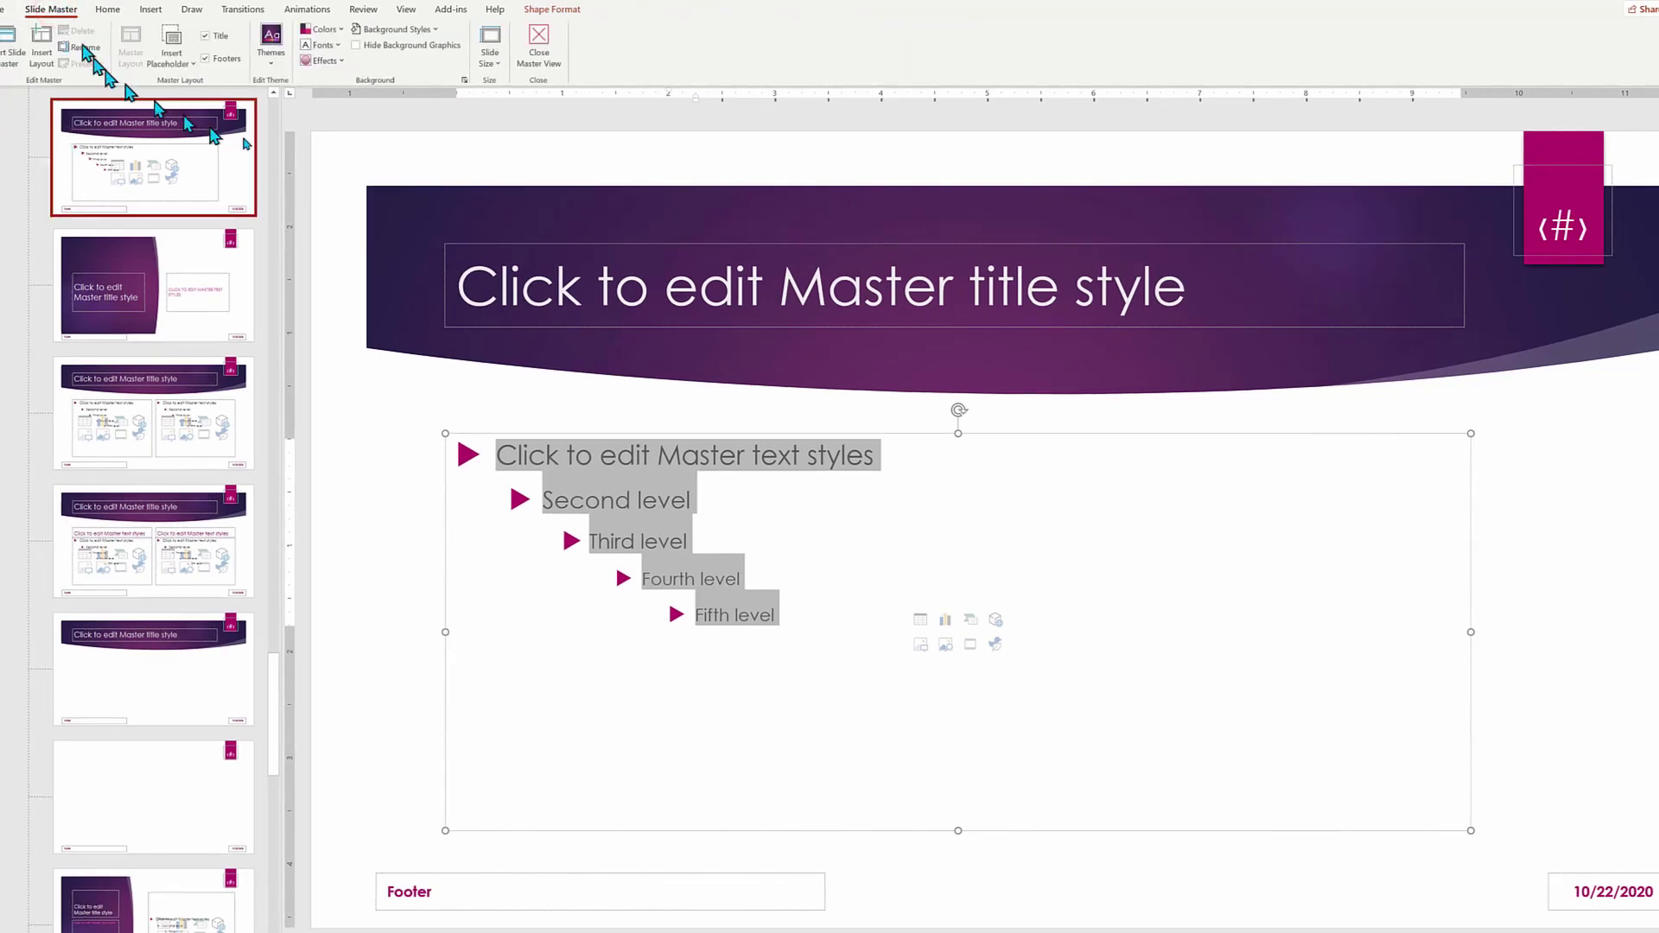
left_click(532, 43)
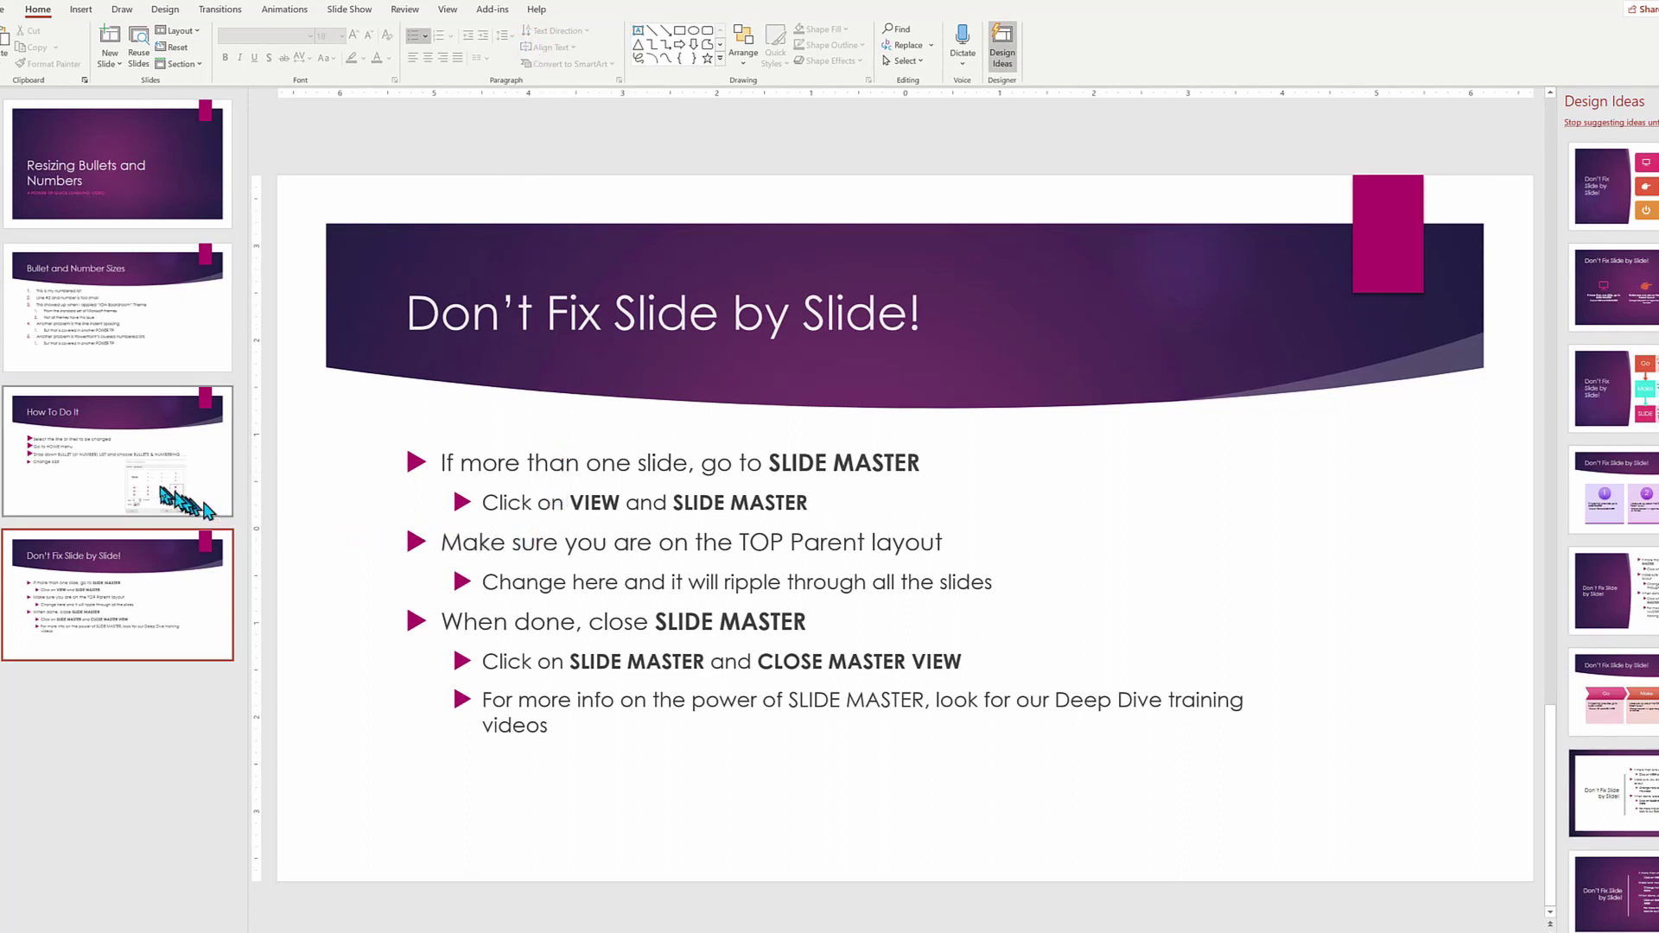
left_click(74, 475)
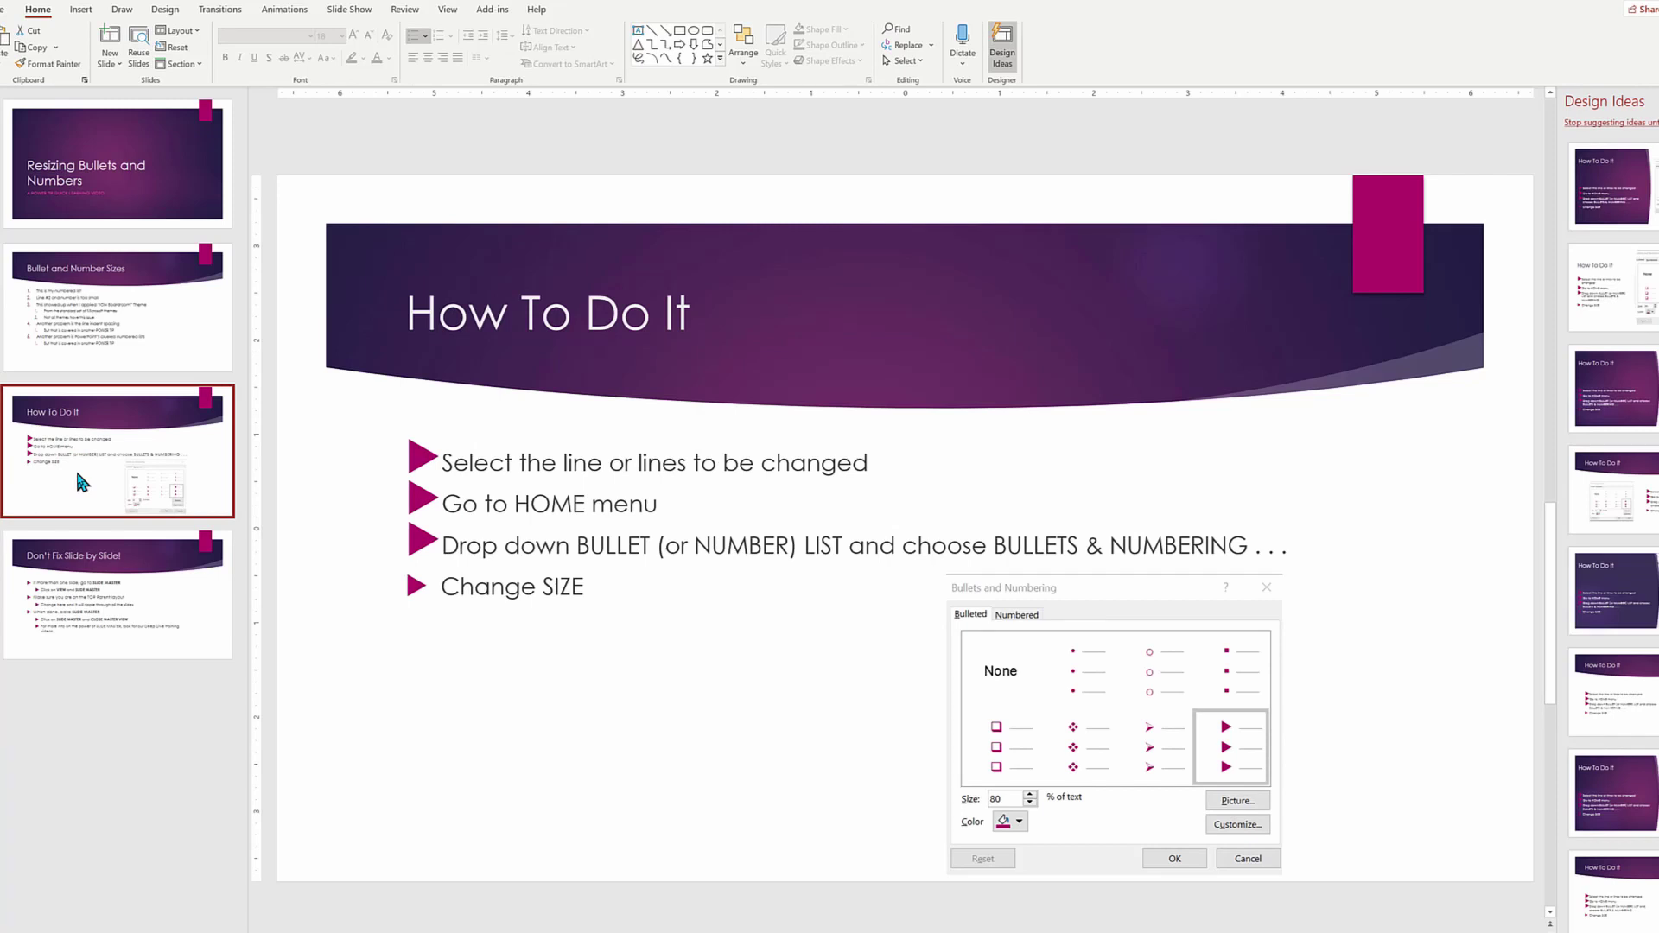
right_click(82, 481)
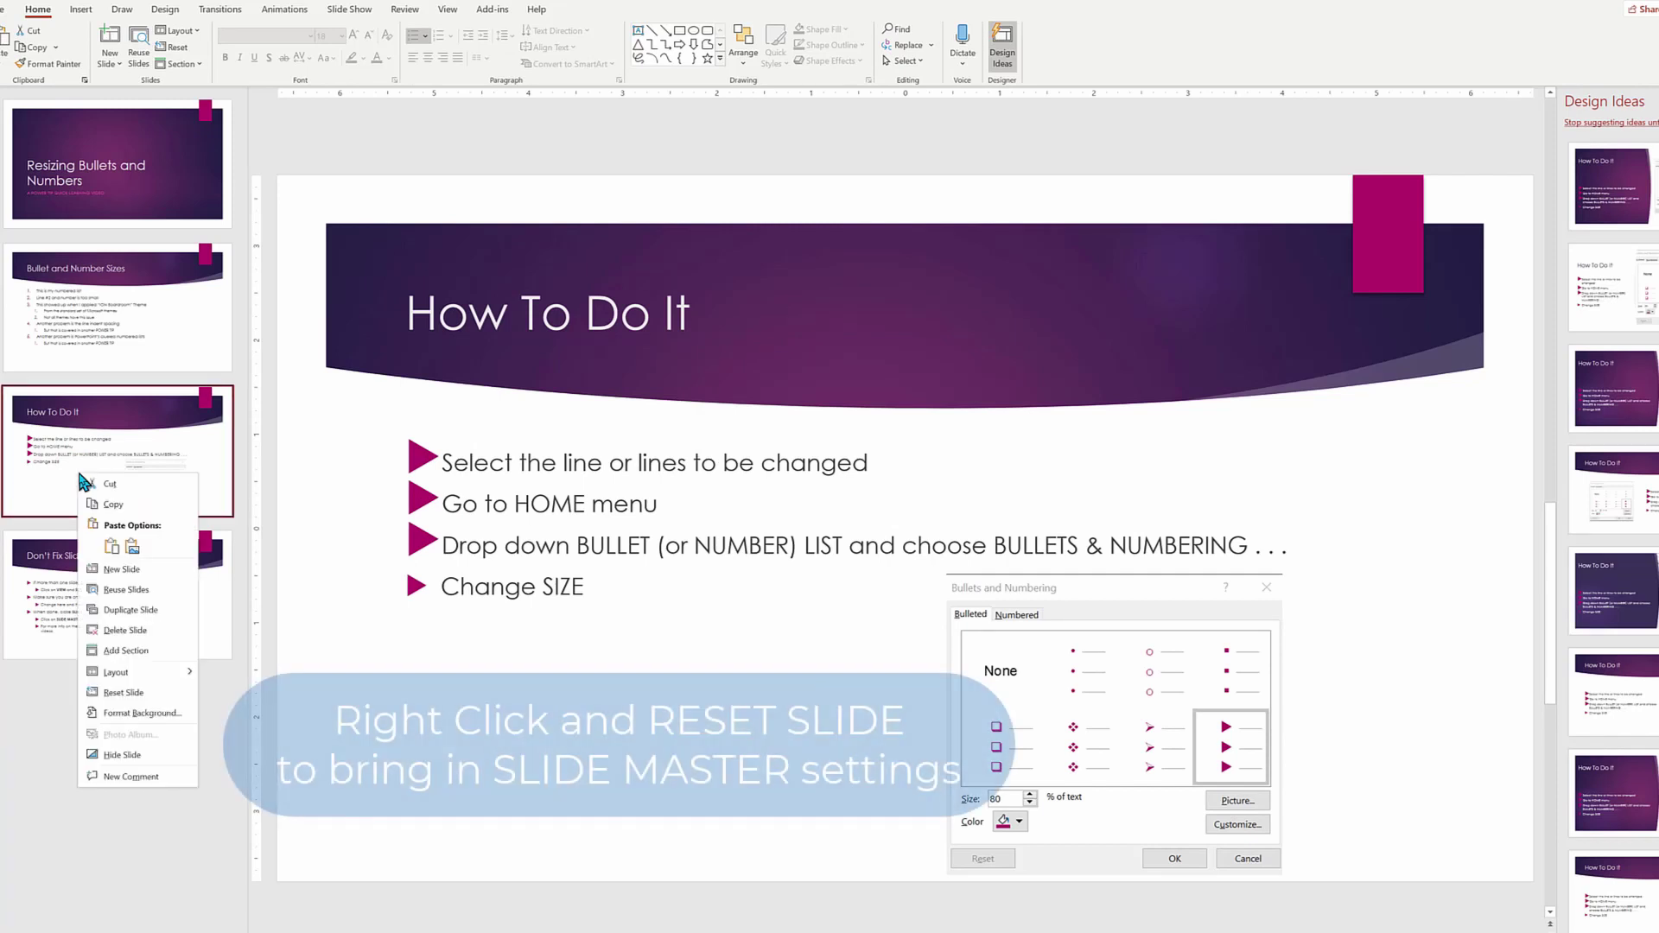
left_click(136, 691)
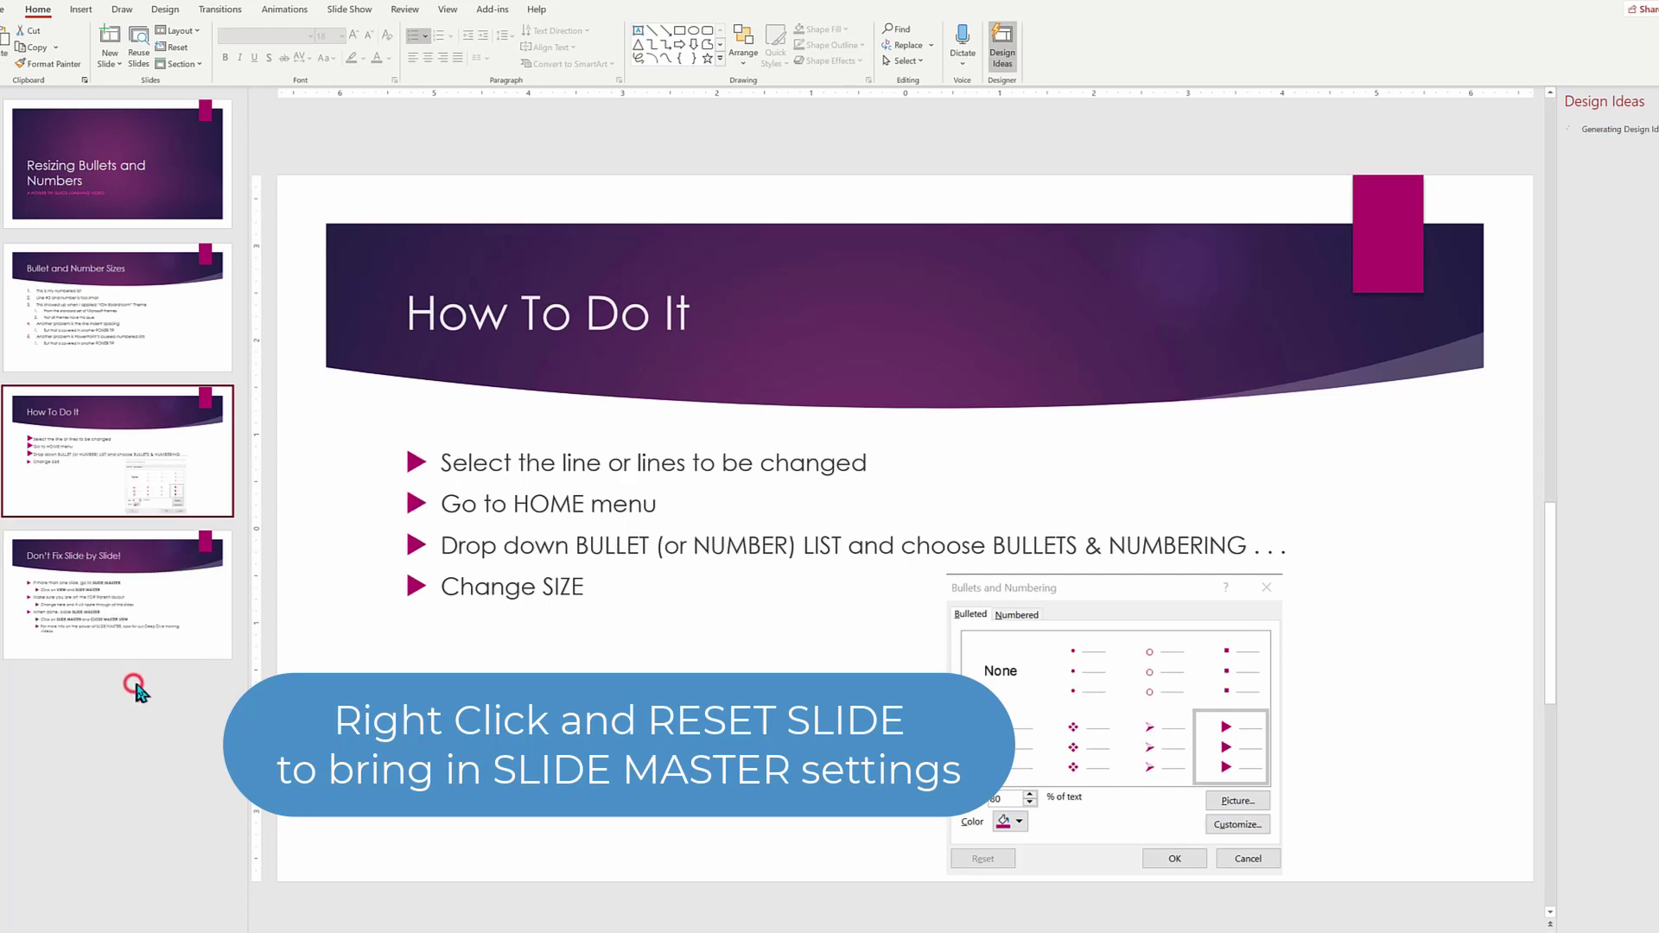
left_click(132, 331)
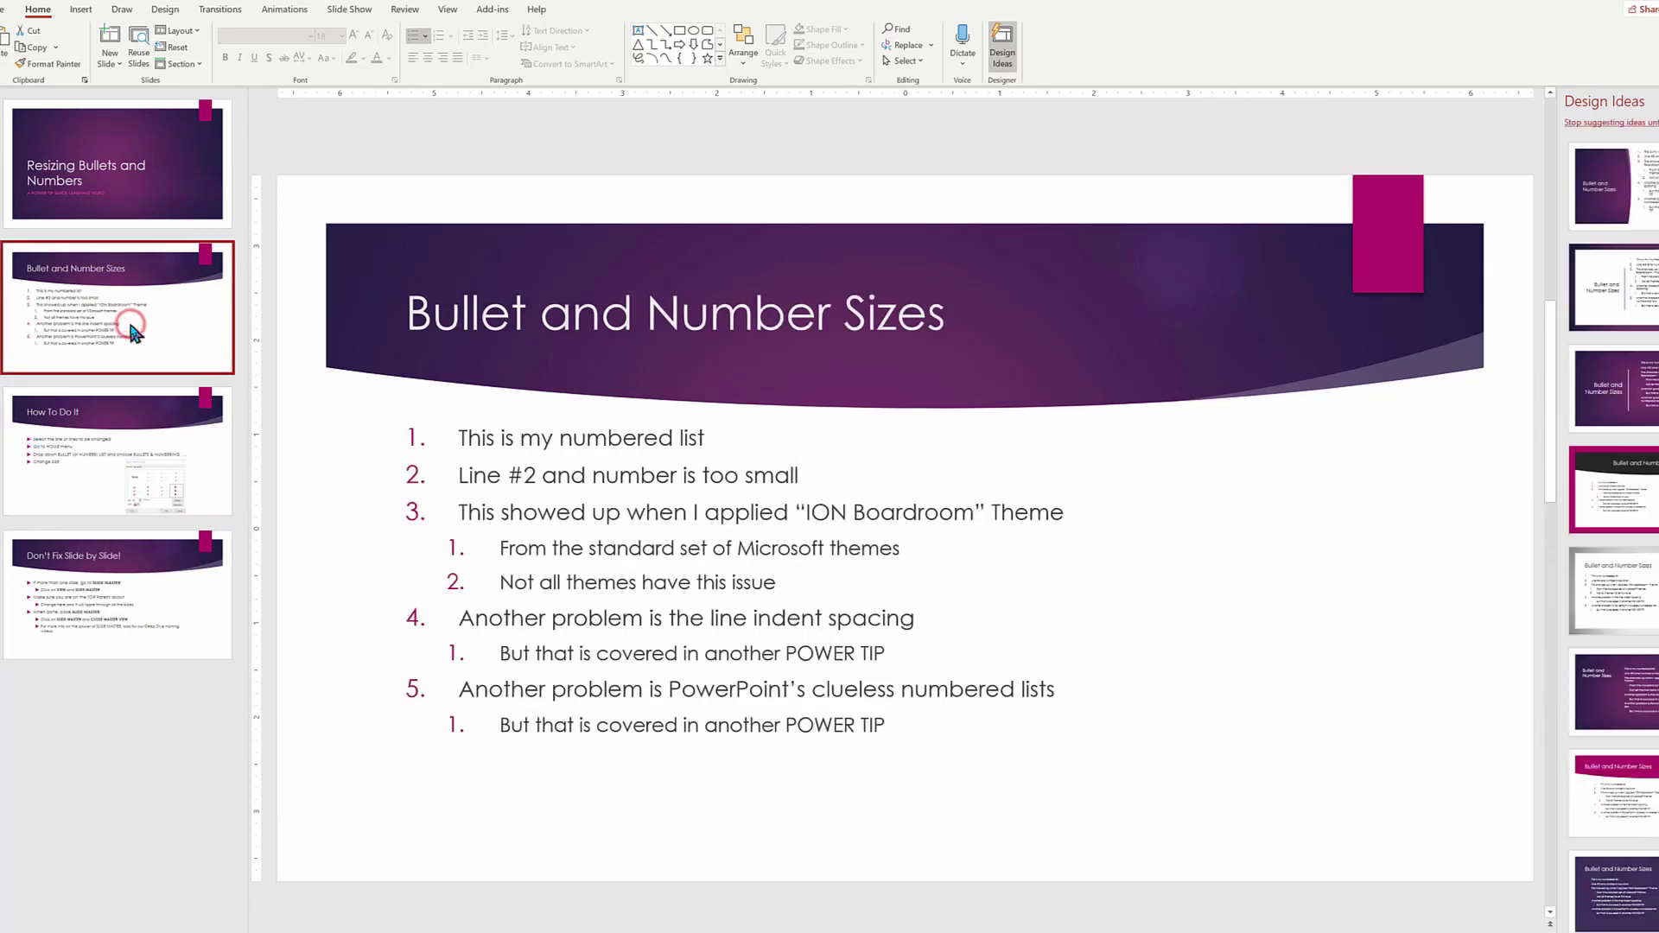